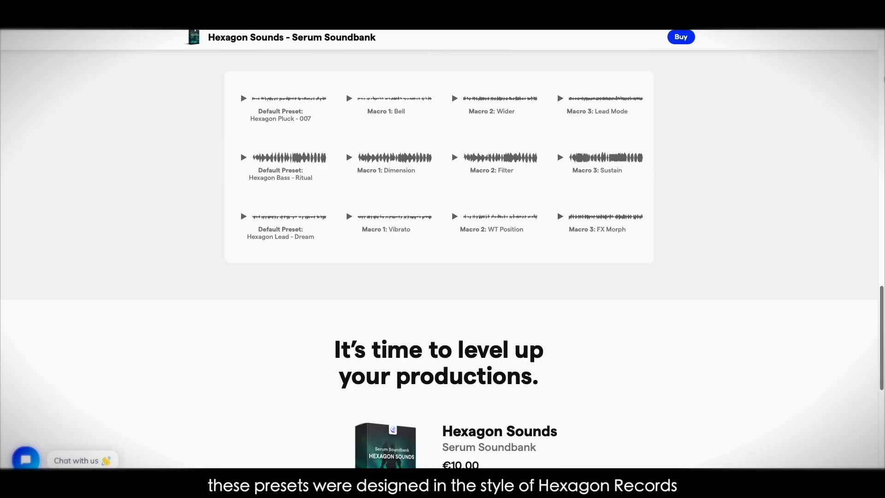
# Step: Review the Hexagon Sounds Serum Soundbank page, including its contents, audio previews, macro examples and reviews
pyautogui.scroll(-3, 443, 258)
pyautogui.scroll(-4, 443, 258)
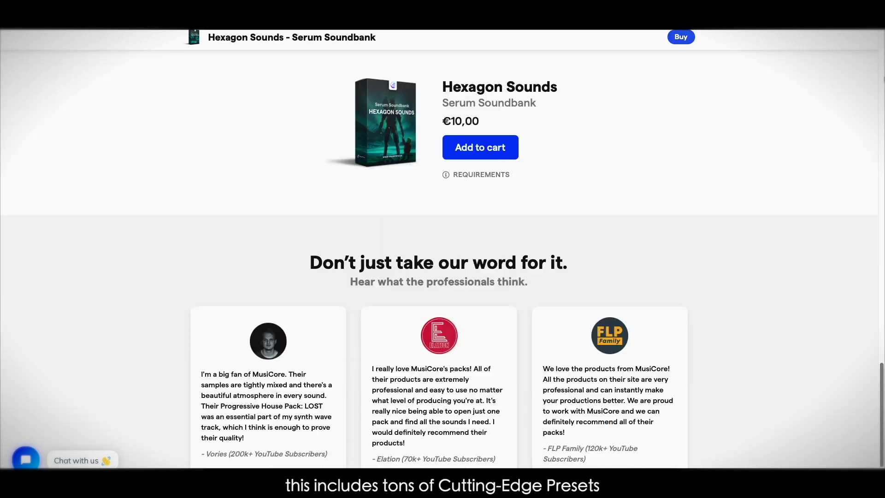
pyautogui.scroll(-3, 442, 258)
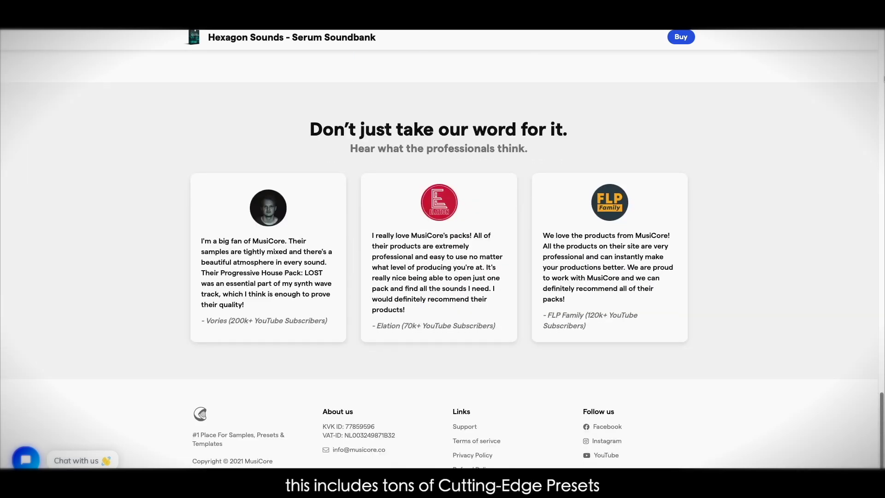
pyautogui.moveTo(883, 404); pyautogui.dragTo(883, 42)
pyautogui.scroll(-4, 484, 301)
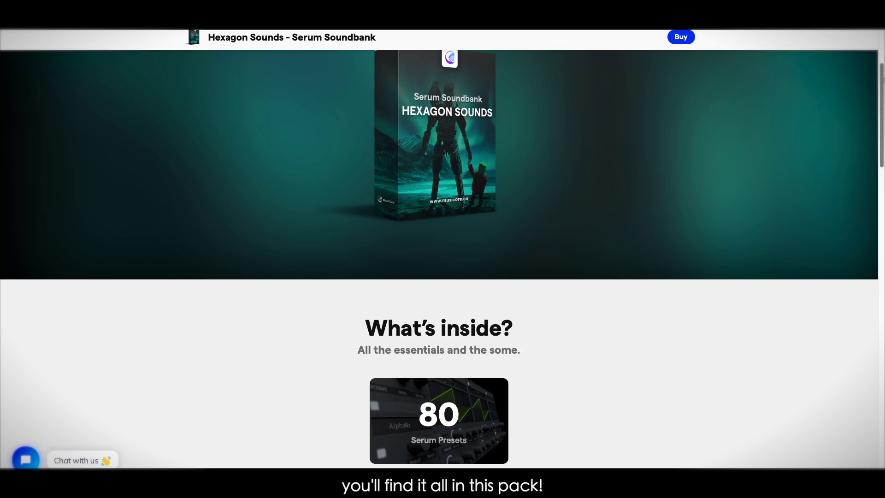
pyautogui.scroll(-2, 438, 258)
pyautogui.scroll(-2, 439, 258)
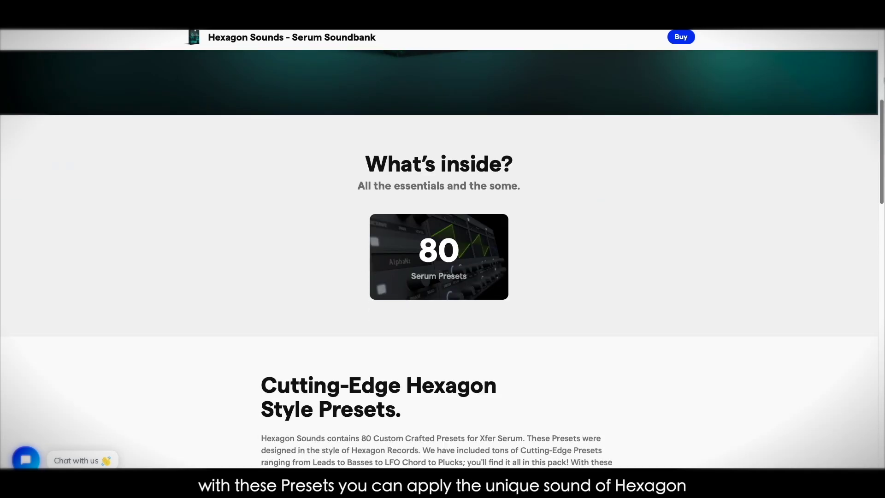
pyautogui.scroll(-2, 439, 258)
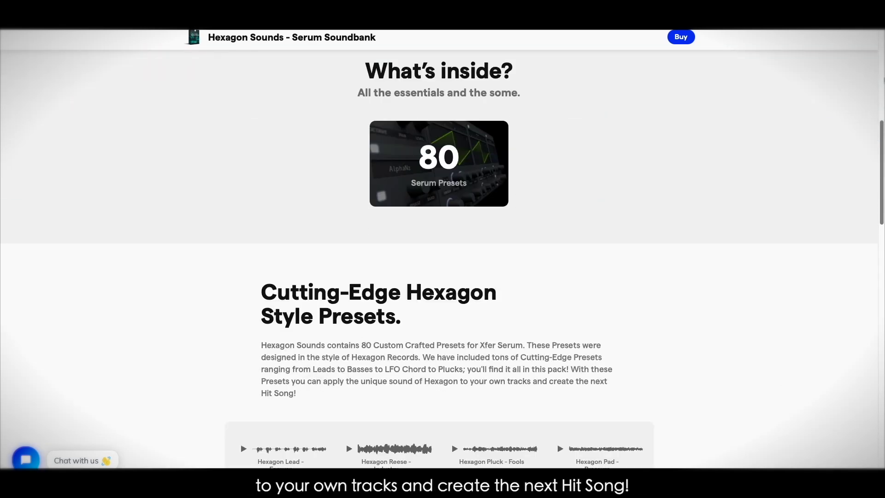
pyautogui.scroll(-3, 439, 258)
pyautogui.scroll(-6, 439, 258)
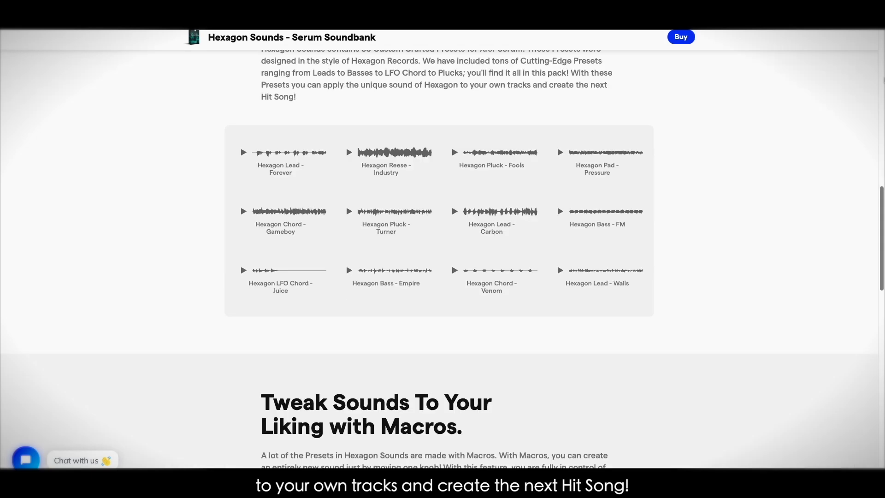
pyautogui.scroll(-3, 438, 259)
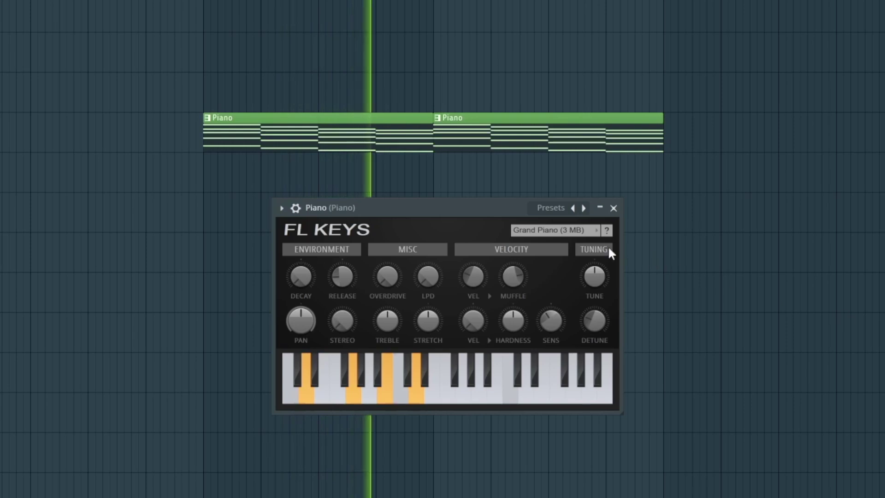
# Step: Select the Grand Piano (3 MB) sound for the Piano in FL Keys and give it a fast release
pyautogui.click(571, 230)
pyautogui.click(555, 260)
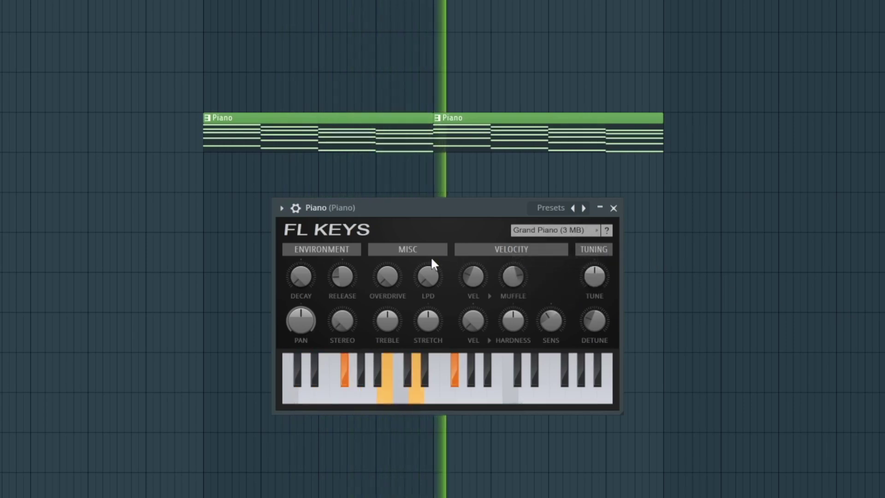
pyautogui.moveTo(347, 273); pyautogui.dragTo(347, 279)
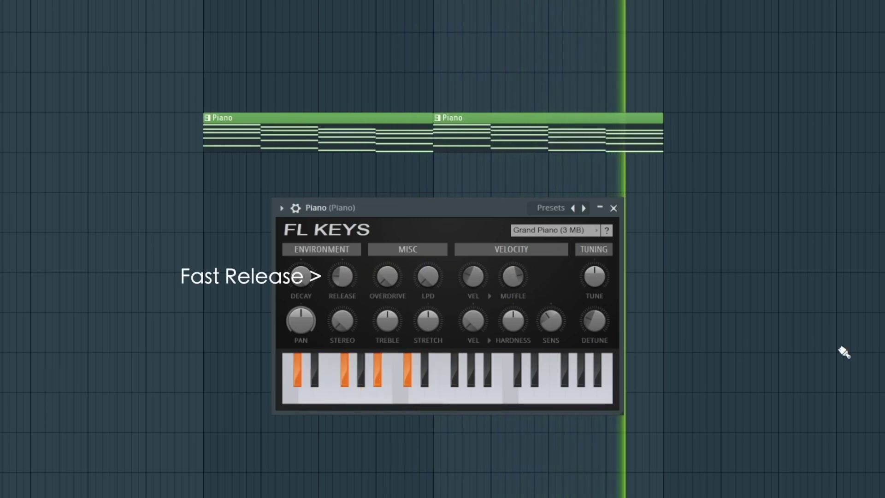
pyautogui.press('space')
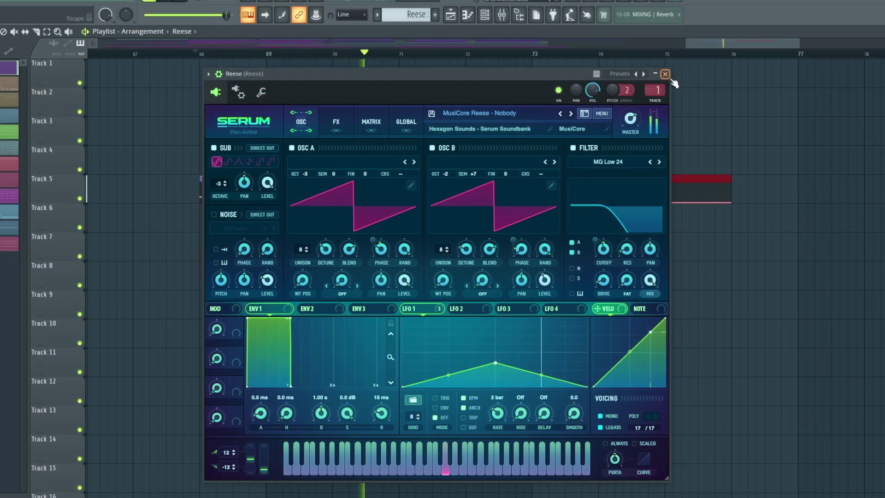
# Step: Inspect the high cut in the Fruity parametric EQ 2 on the Reese mixer track
pyautogui.click(667, 75)
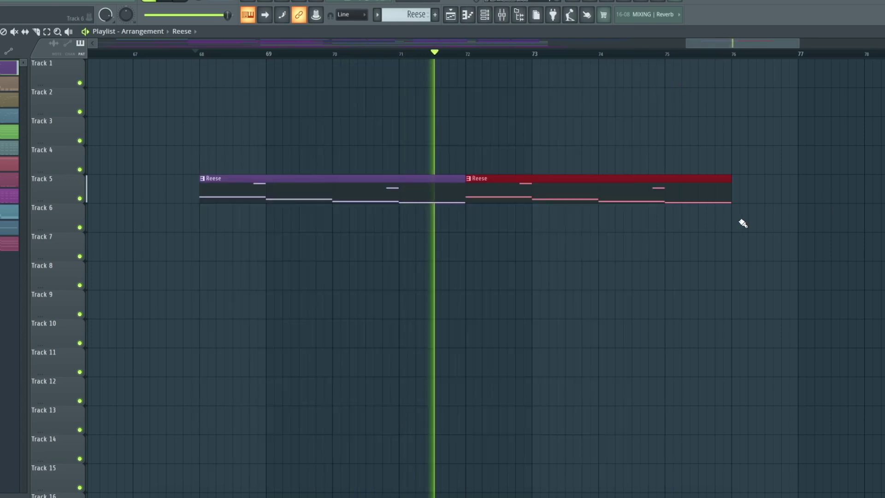
pyautogui.click(502, 15)
pyautogui.click(295, 193)
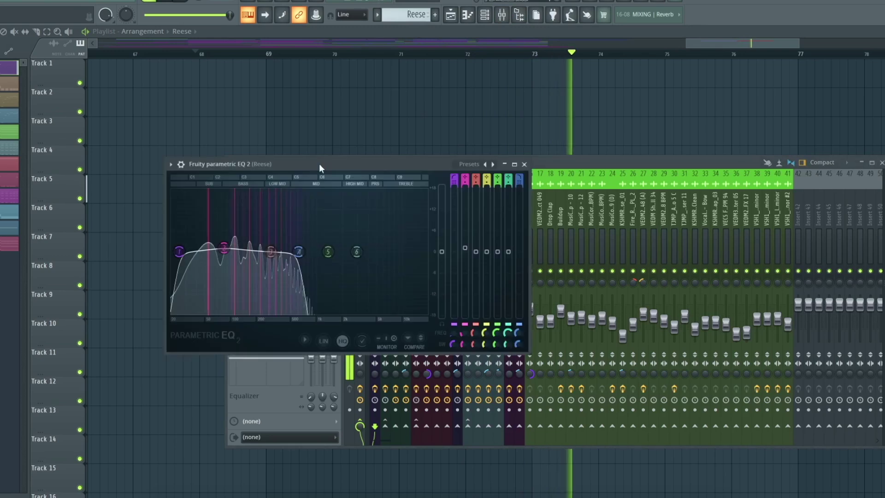
pyautogui.moveTo(483, 183); pyautogui.dragTo(490, 184)
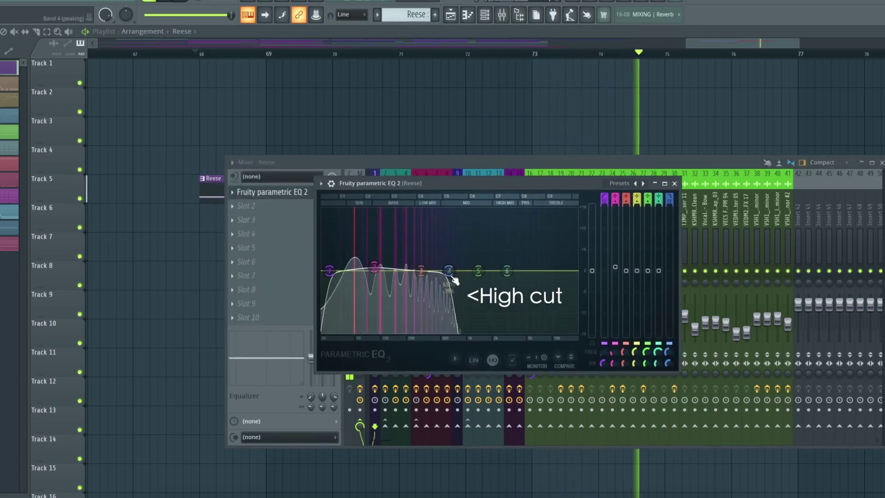
pyautogui.click(675, 183)
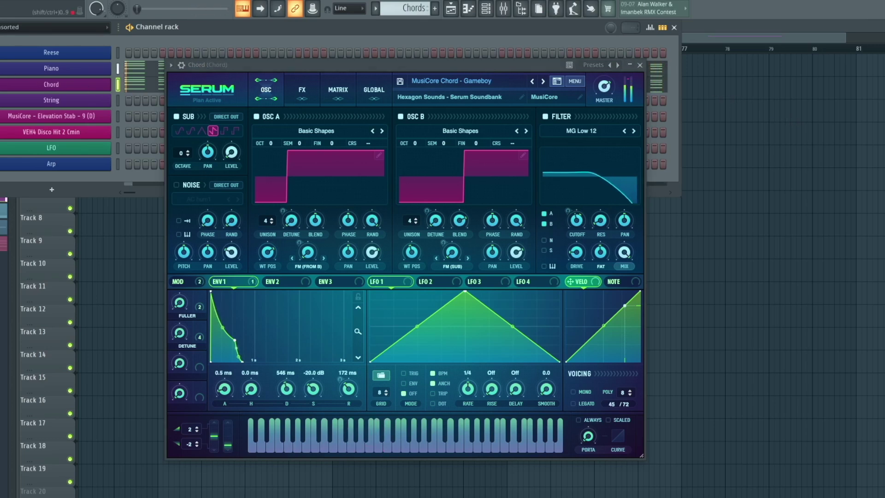
# Step: Inspect the Fruity parametric EQ 2 on the Chord mixer track
pyautogui.click(641, 65)
pyautogui.click(505, 13)
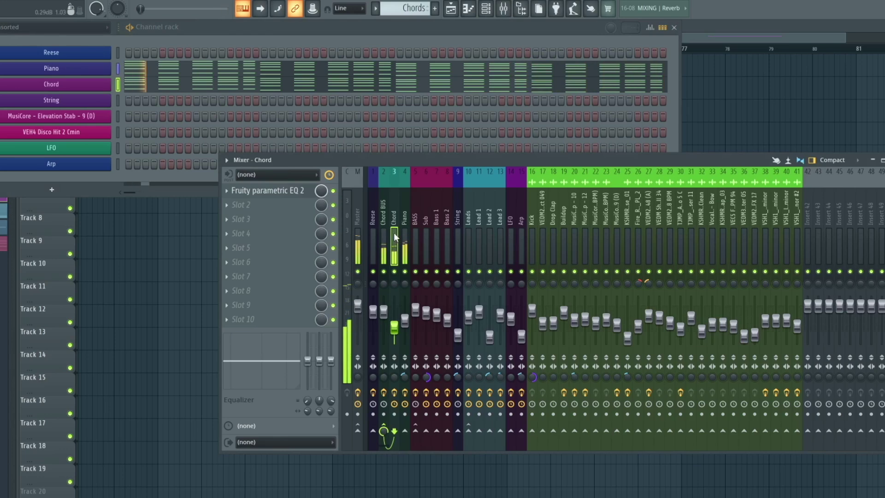
pyautogui.click(295, 191)
pyautogui.moveTo(373, 129); pyautogui.dragTo(452, 167)
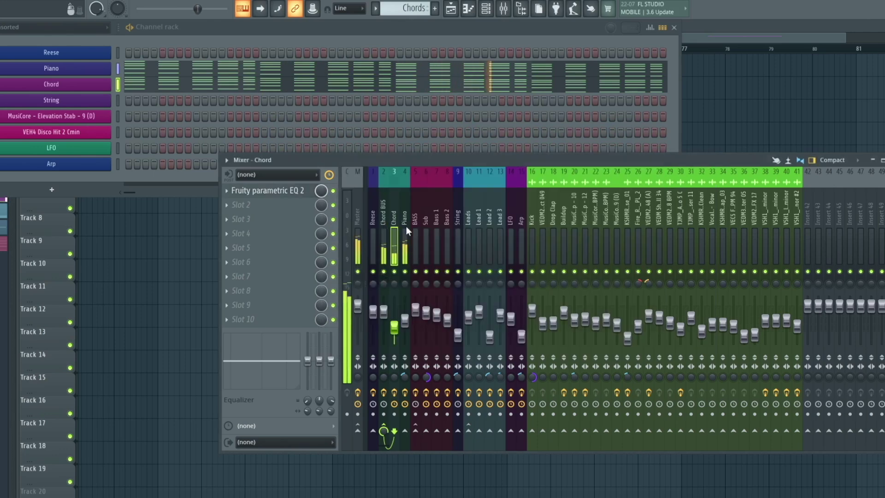
# Step: Route the Chord and Piano mixer tracks exclusively to the Chord BUS track
pyautogui.click(403, 233)
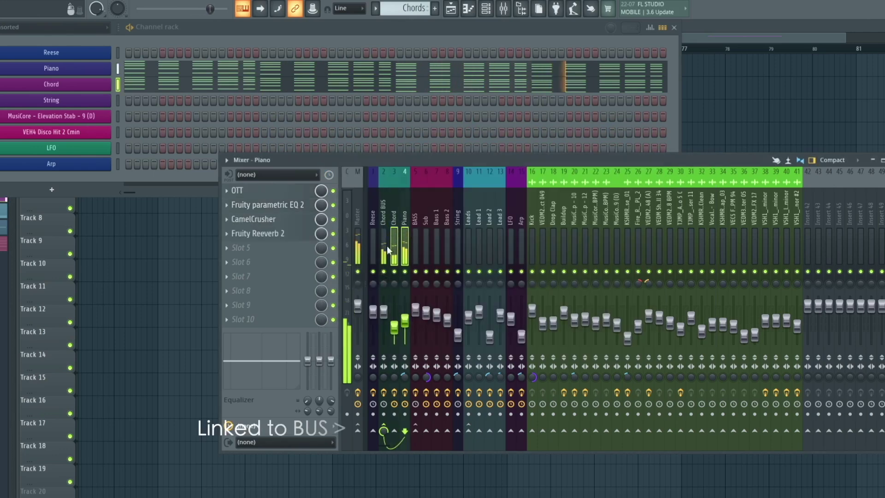
pyautogui.rightClick(386, 428)
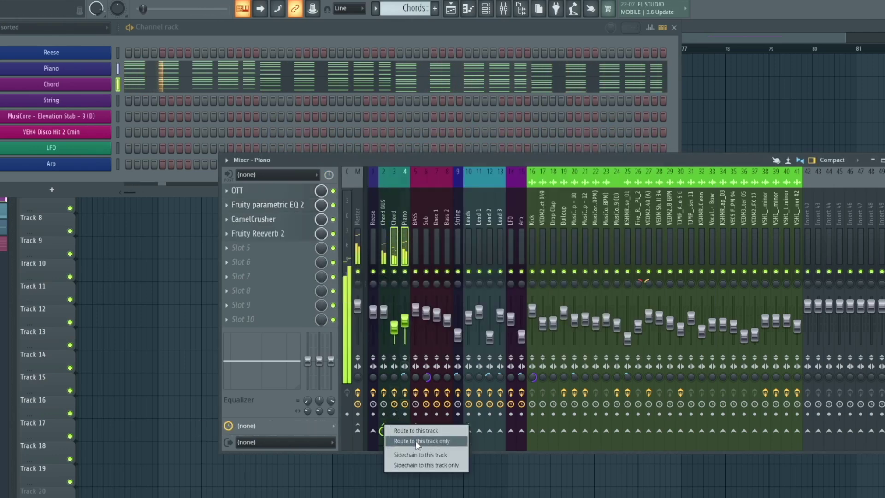
pyautogui.click(416, 441)
# Step: Inspect the Kickstart sidechain and the Fruity Filter on the Chord BUS mixer track
pyautogui.click(383, 235)
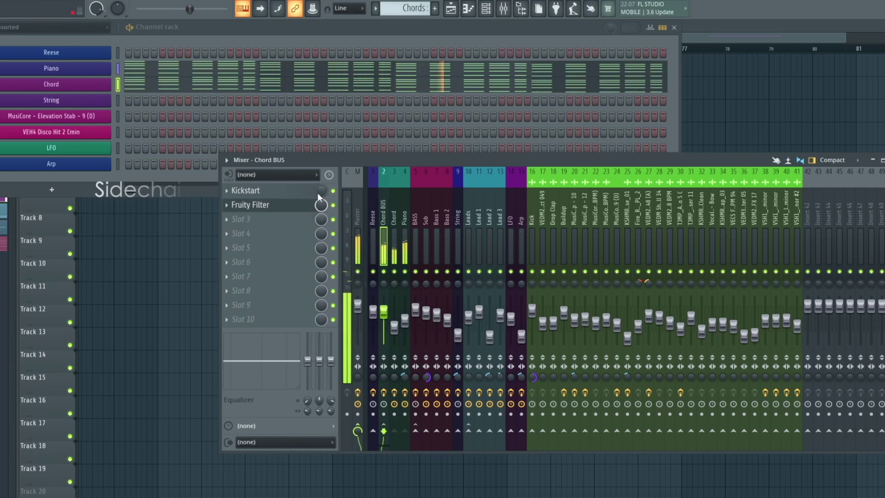
pyautogui.click(295, 197)
pyautogui.moveTo(329, 152); pyautogui.dragTo(435, 136)
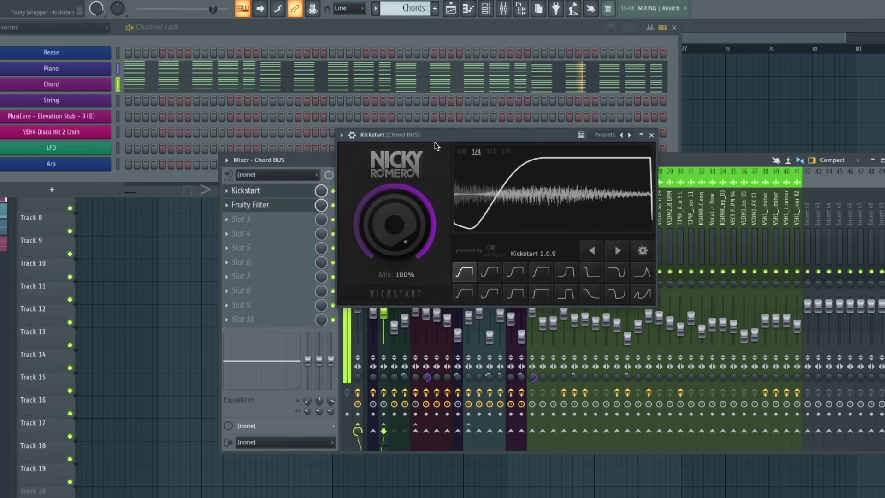
pyautogui.click(652, 135)
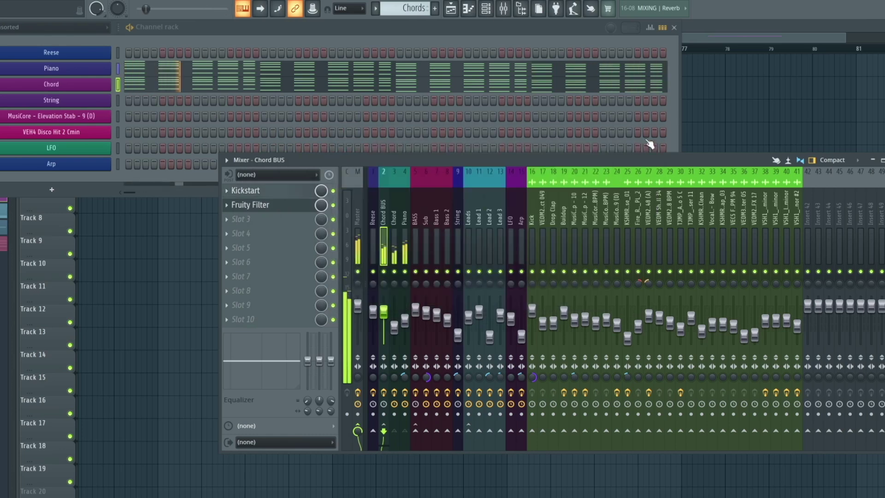
pyautogui.click(293, 208)
pyautogui.moveTo(342, 172); pyautogui.dragTo(409, 209)
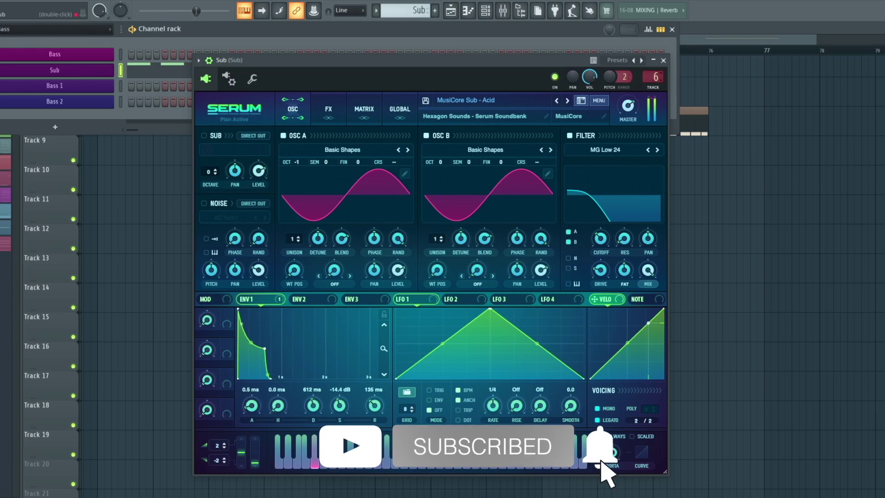
# Step: Lower the high-cut frequency slightly in the Fruity parametric EQ 2 on the Sub mixer track
pyautogui.press('F9')
pyautogui.click(663, 60)
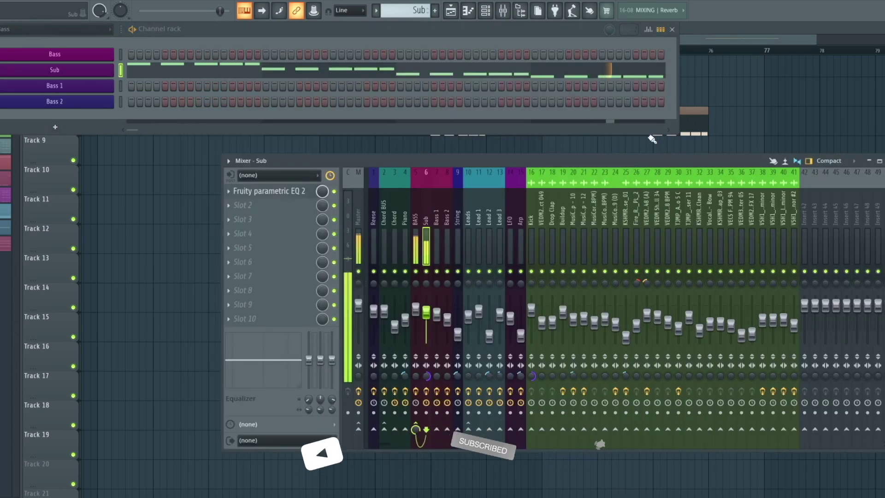
pyautogui.click(286, 189)
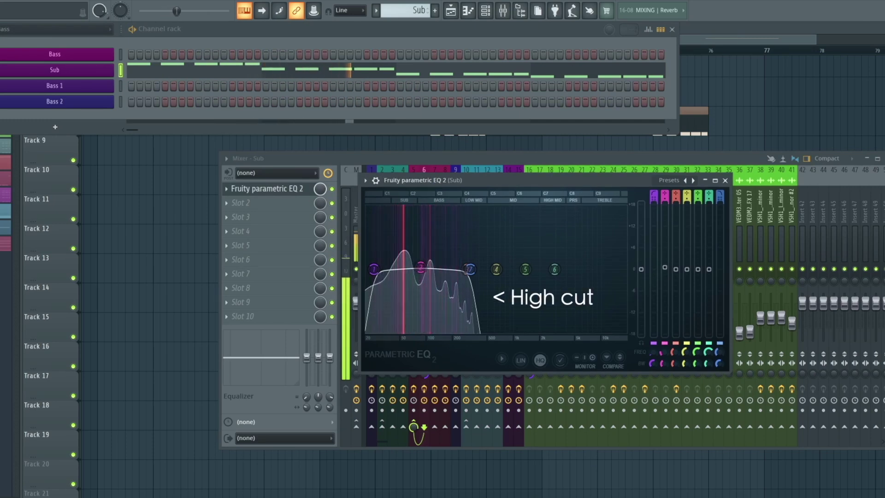
pyautogui.moveTo(469, 269)
pyautogui.mouseDown()
pyautogui.moveTo(482, 269)
pyautogui.moveTo(455, 268)
pyautogui.moveTo(475, 268)
pyautogui.moveTo(463, 269)
pyautogui.mouseUp()
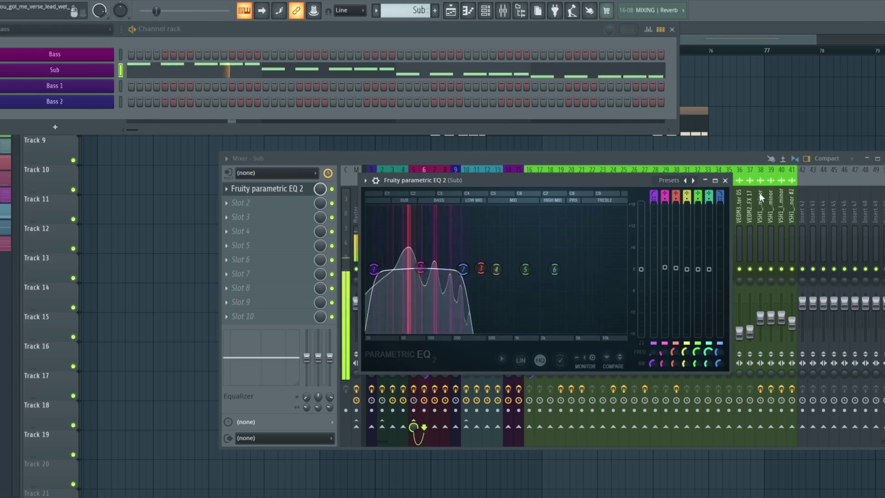
pyautogui.click(726, 180)
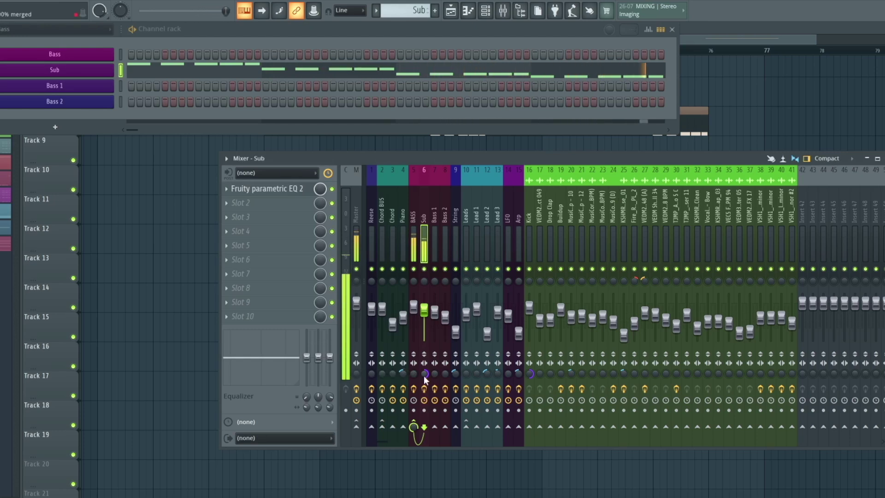
pyautogui.press('F9')
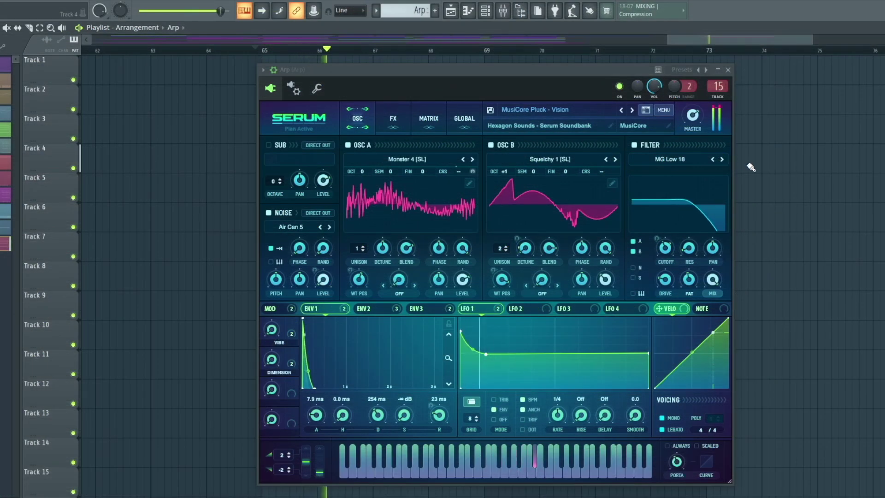
# Step: Turn off the Arp channel's built-in arpeggiator and try its upward direction
pyautogui.click(732, 71)
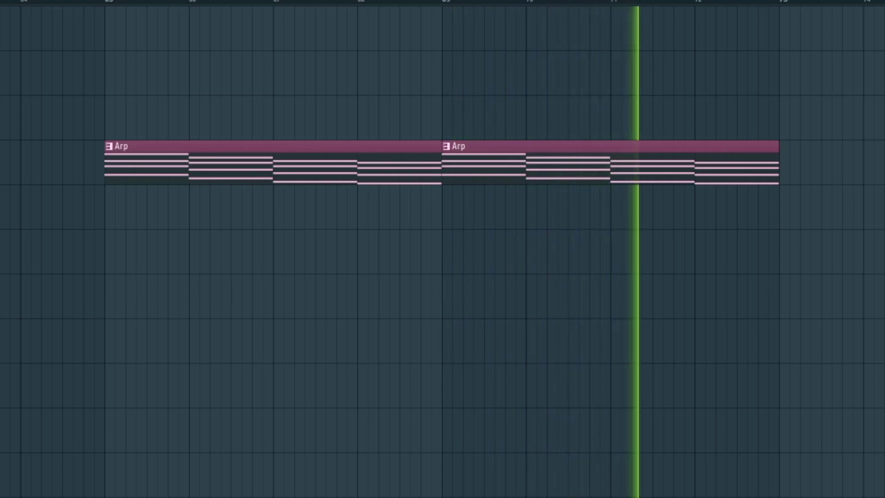
pyautogui.press('space')
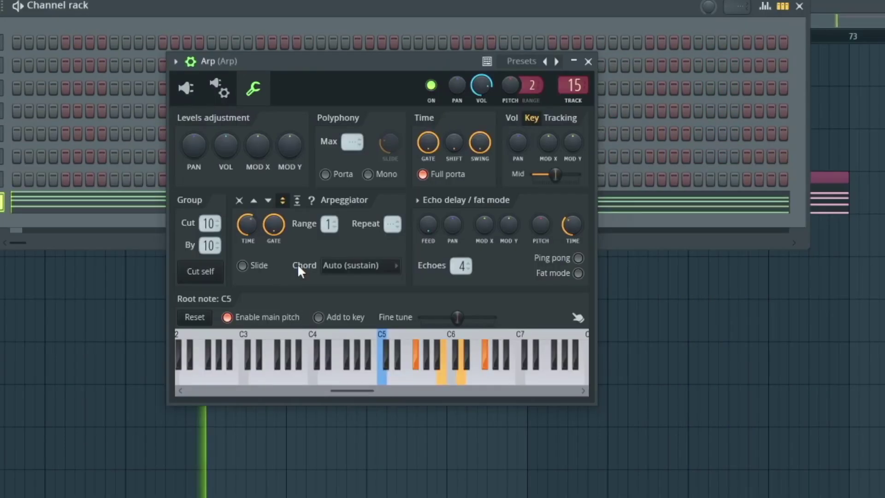
pyautogui.click(239, 201)
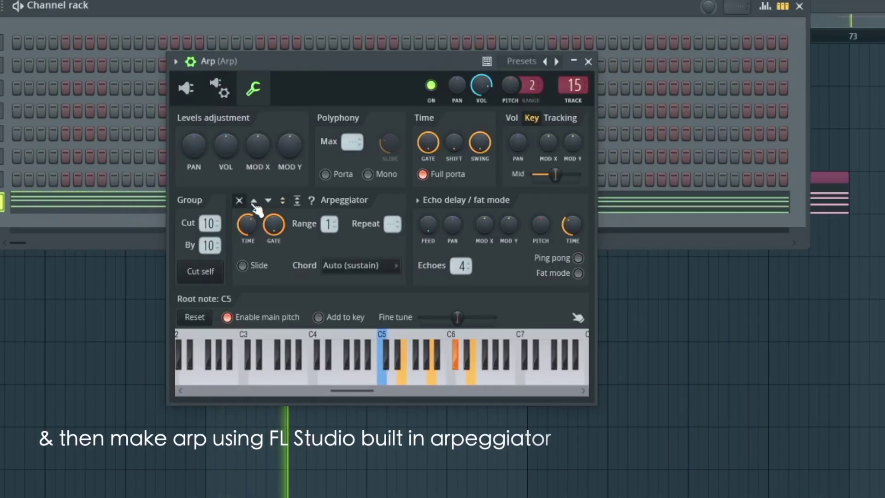
pyautogui.click(254, 201)
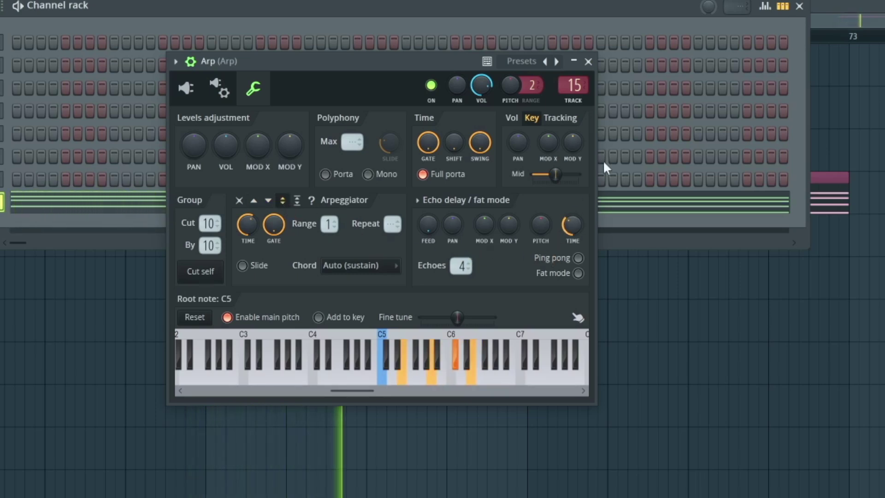
# Step: Inspect the low cut and high cut in the Fruity parametric EQ 2 on the Arp mixer track
pyautogui.click(574, 84)
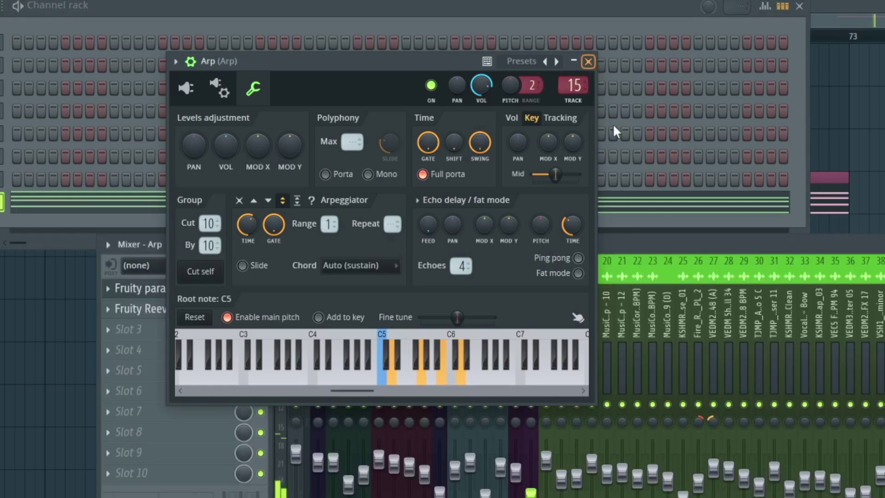
pyautogui.click(588, 62)
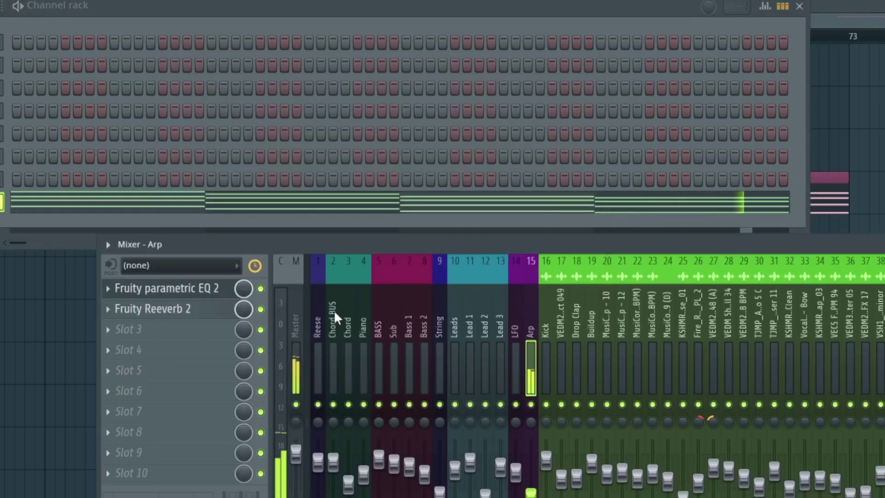
pyautogui.click(201, 291)
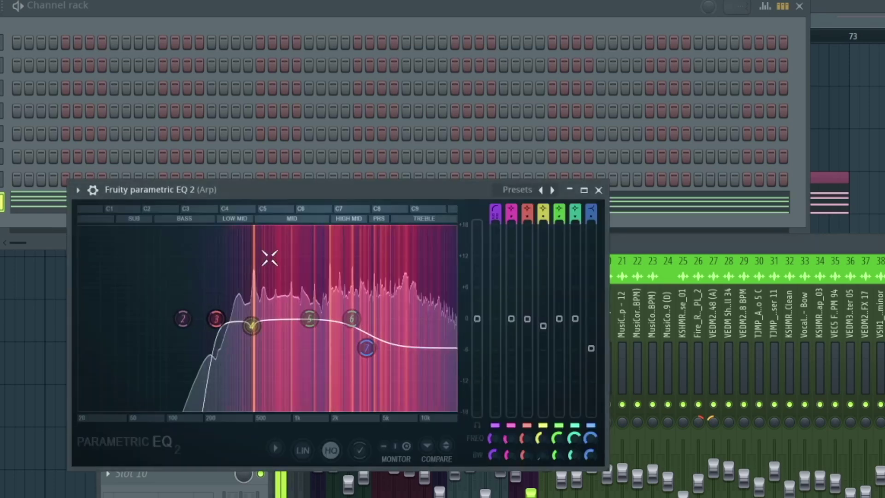
pyautogui.moveTo(292, 191); pyautogui.dragTo(533, 234)
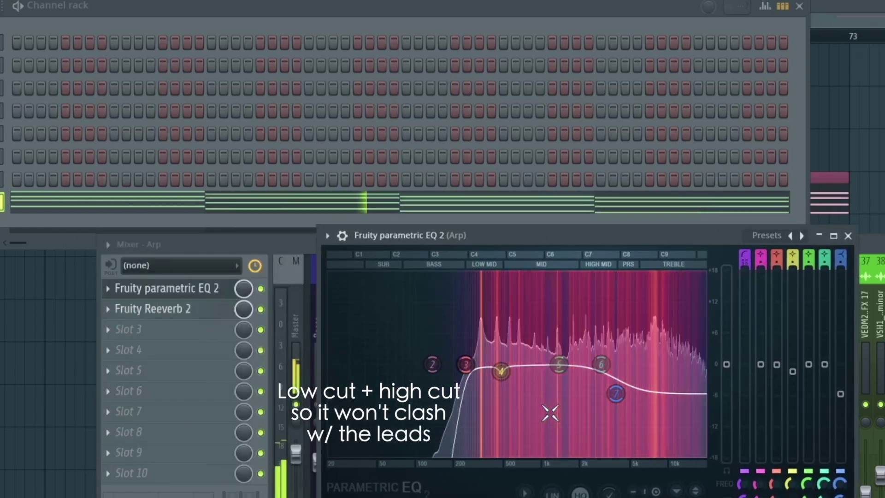
# Step: Lower band 7 slightly in the Arp track's Fruity parametric EQ 2 and inspect its Fruity Reeverb 2
pyautogui.moveTo(616, 393)
pyautogui.mouseDown()
pyautogui.moveTo(638, 364)
pyautogui.moveTo(615, 395)
pyautogui.mouseUp()
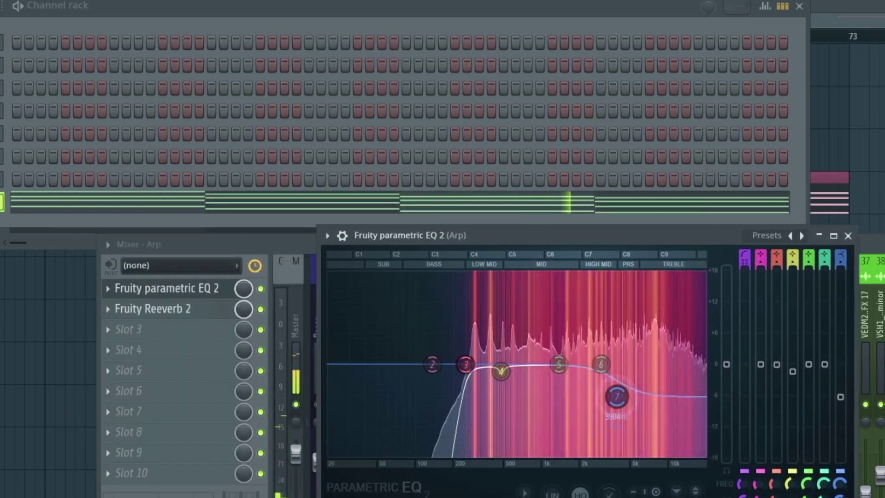
pyautogui.click(848, 236)
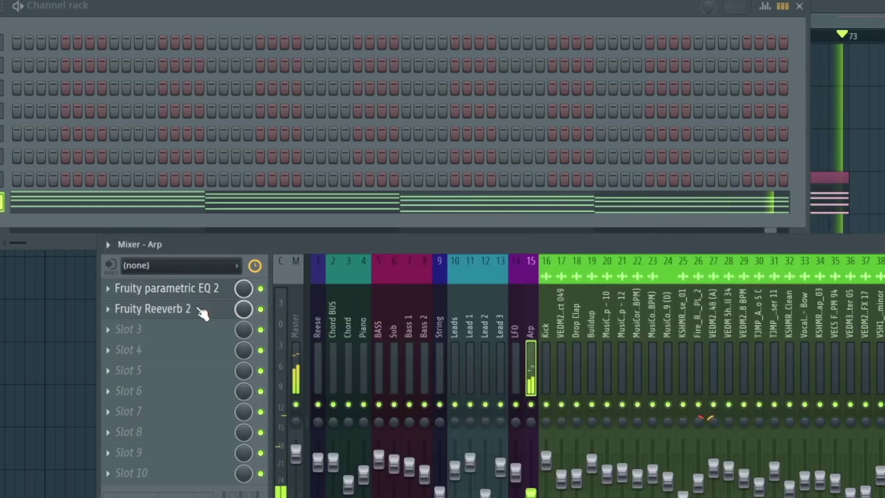
pyautogui.click(197, 310)
pyautogui.moveTo(321, 242); pyautogui.dragTo(552, 277)
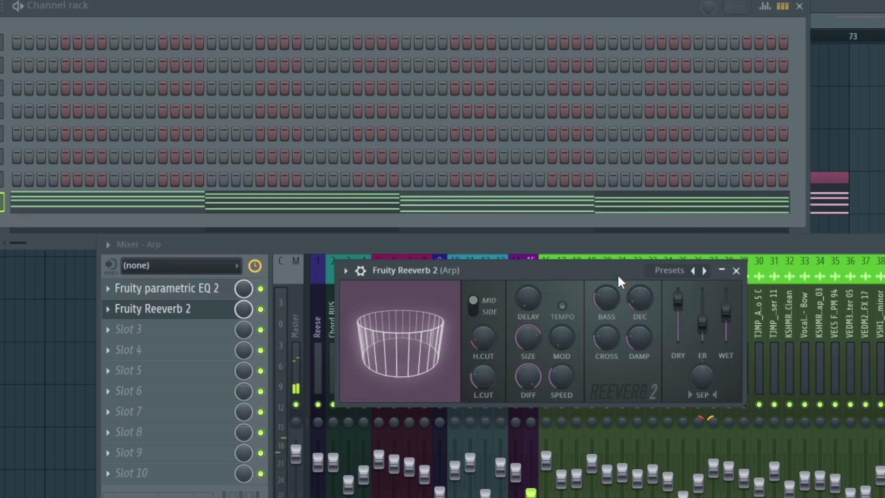
pyautogui.press('Escape')
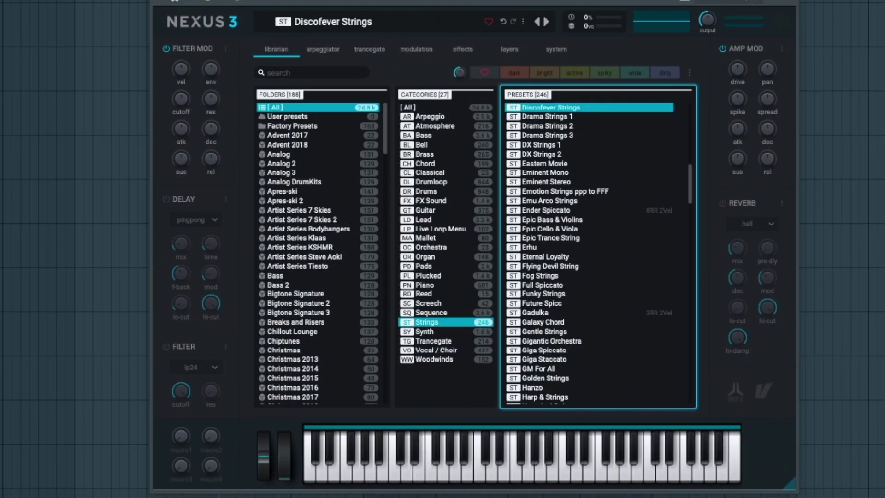
# Step: Play the String clips in the playlist and examine the pattern's notes in the piano roll
pyautogui.click(794, 3)
pyautogui.press('space')
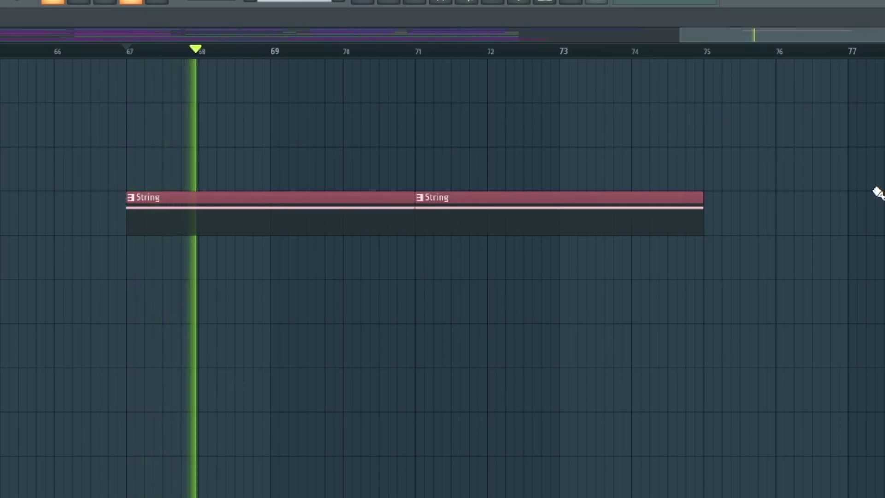
pyautogui.doubleClick(353, 214)
pyautogui.scroll(10, 271, 195)
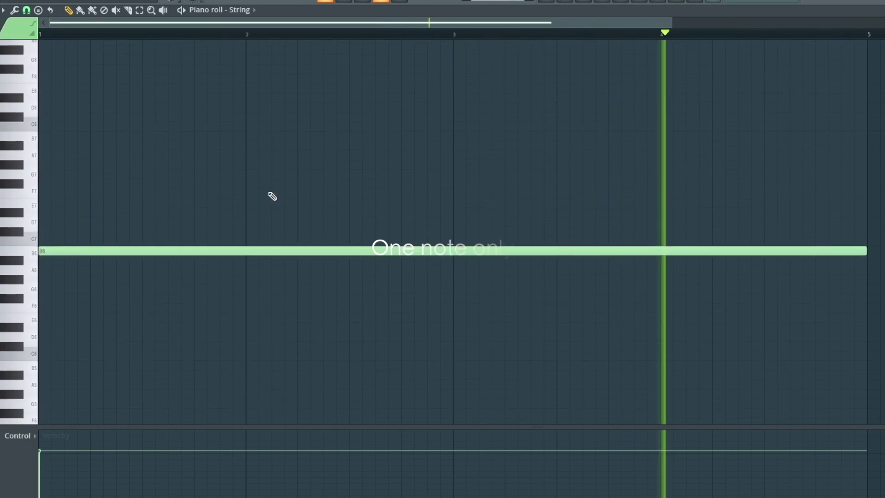
pyautogui.scroll(-2, 185, 240)
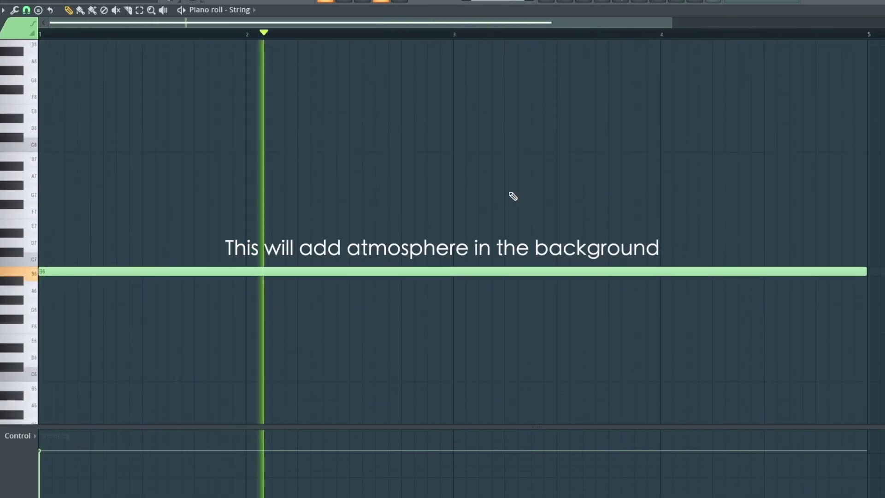
# Step: Inspect the low cut in the Fruity parametric EQ 2 on the String mixer track
pyautogui.click(602, 2)
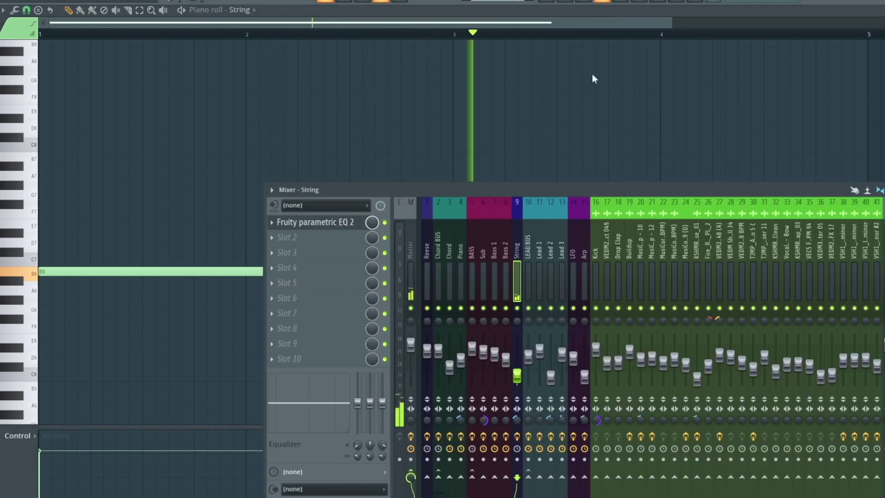
pyautogui.click(342, 225)
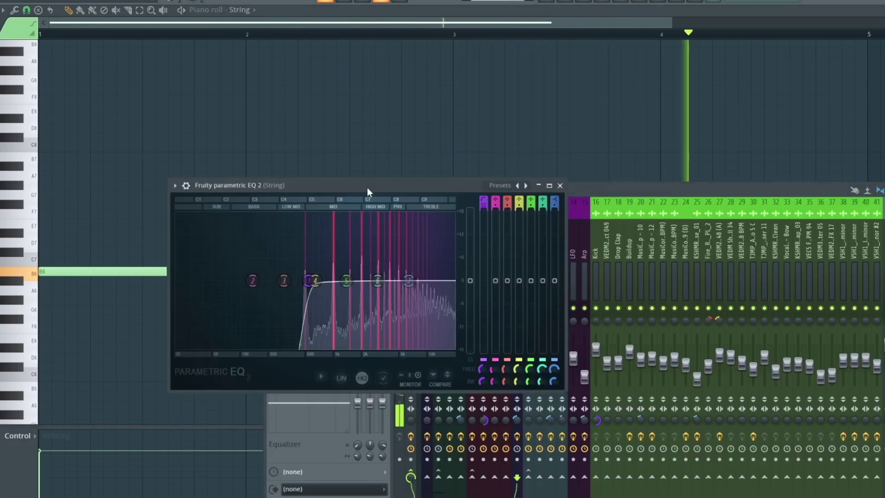
pyautogui.moveTo(385, 185); pyautogui.dragTo(441, 173)
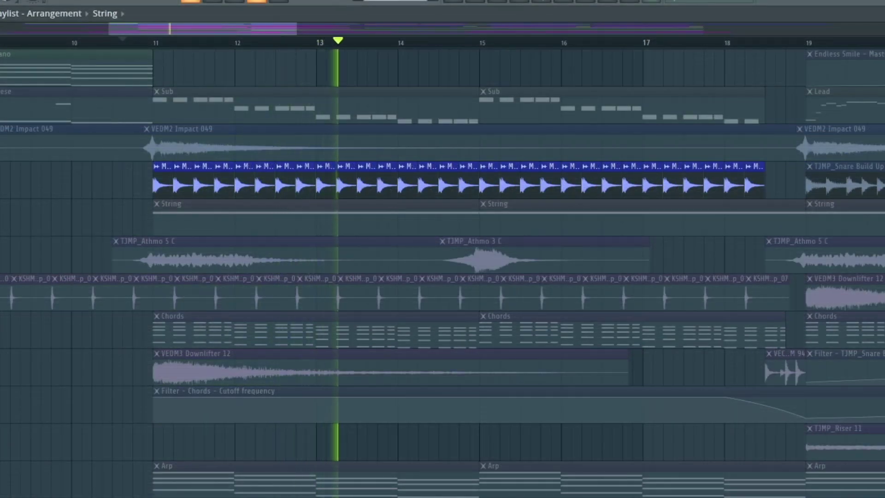
# Step: Stop playback and inspect the sample settings of the VEC fill clip just before bar 19
pyautogui.press('space')
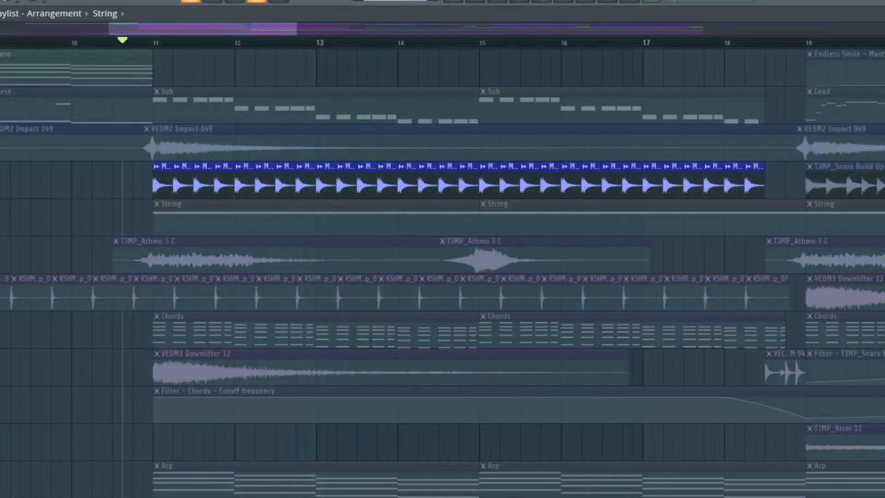
pyautogui.doubleClick(791, 385)
pyautogui.moveTo(232, 185); pyautogui.dragTo(585, 159)
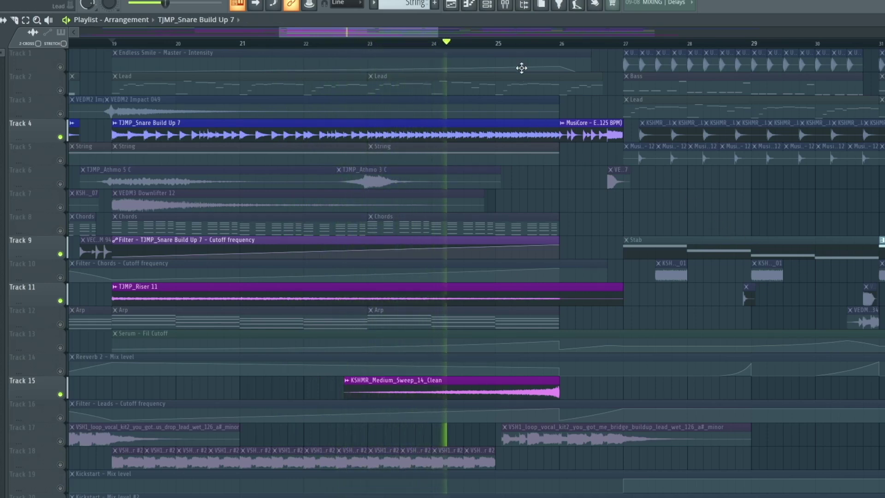
# Step: Inspect the Fruity Filter on the Buildup mixer track
pyautogui.click(506, 7)
pyautogui.click(532, 262)
pyautogui.click(253, 224)
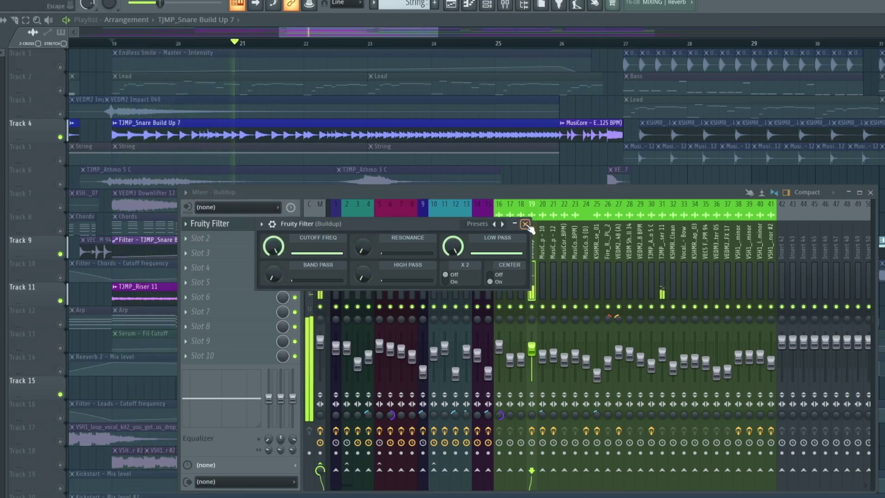
pyautogui.click(525, 224)
pyautogui.press('F9')
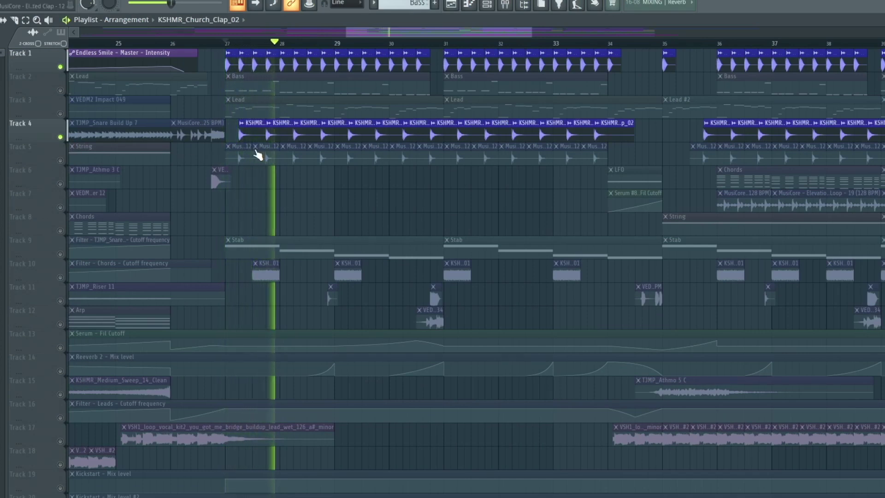
# Step: Unmute playlist tracks 5, 10, 11 and 12 and play the drop's percussion and effects
pyautogui.click(62, 162)
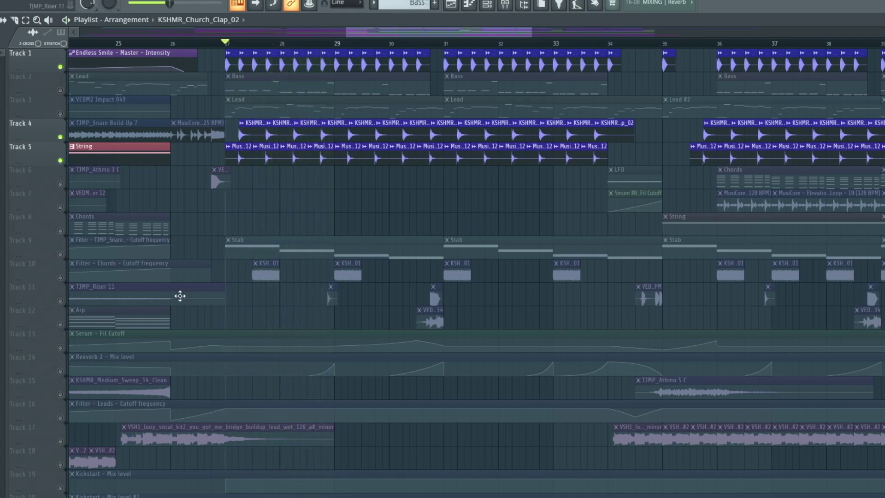
pyautogui.click(60, 278)
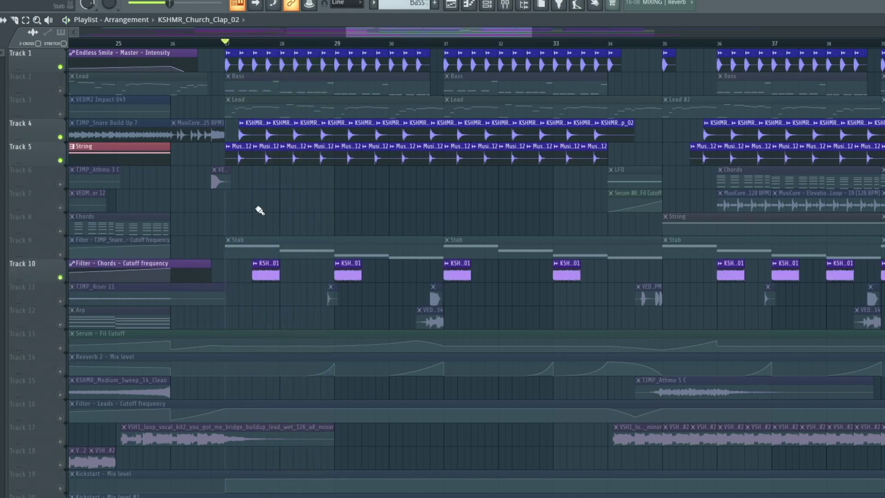
pyautogui.press('space')
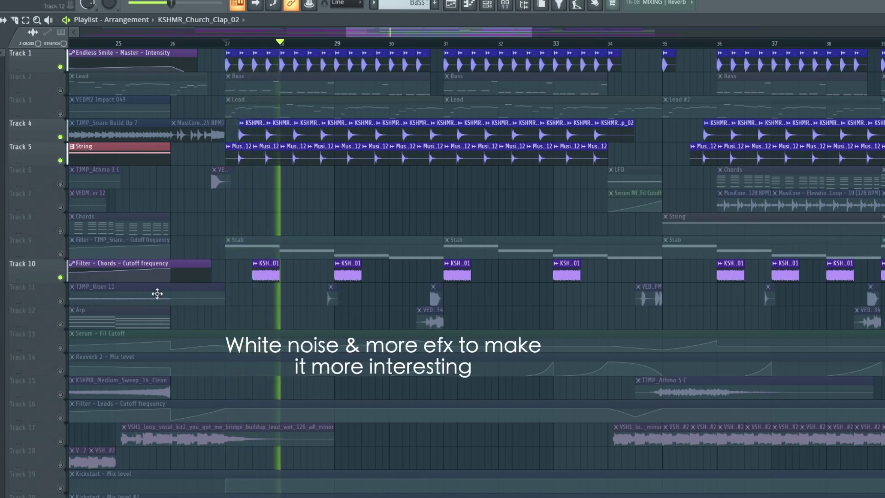
pyautogui.click(60, 300)
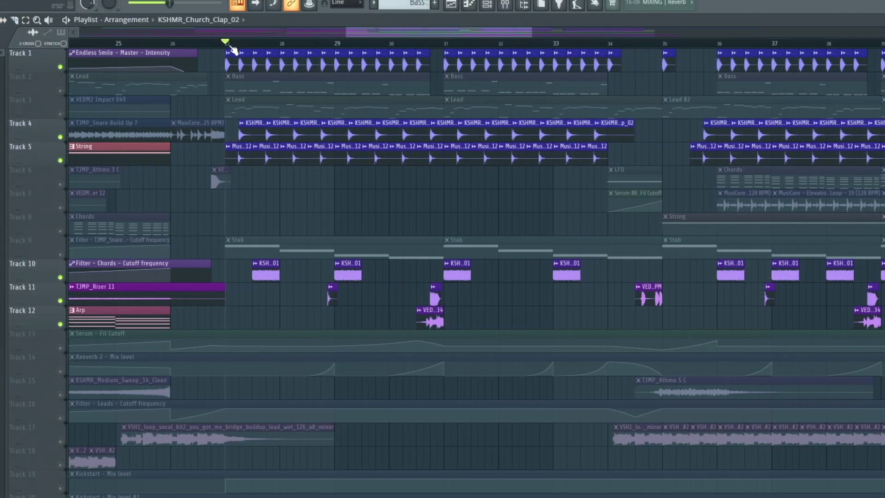
pyautogui.press('space')
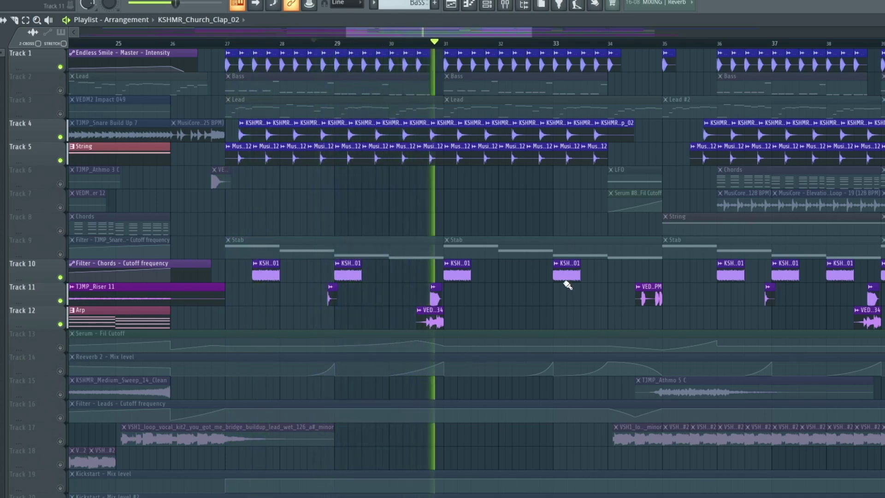
# Step: Inspect the sample settings of the VEDM Synth Shot 024 F# clip before bar 29 on track 11
pyautogui.press('space')
pyautogui.doubleClick(325, 294)
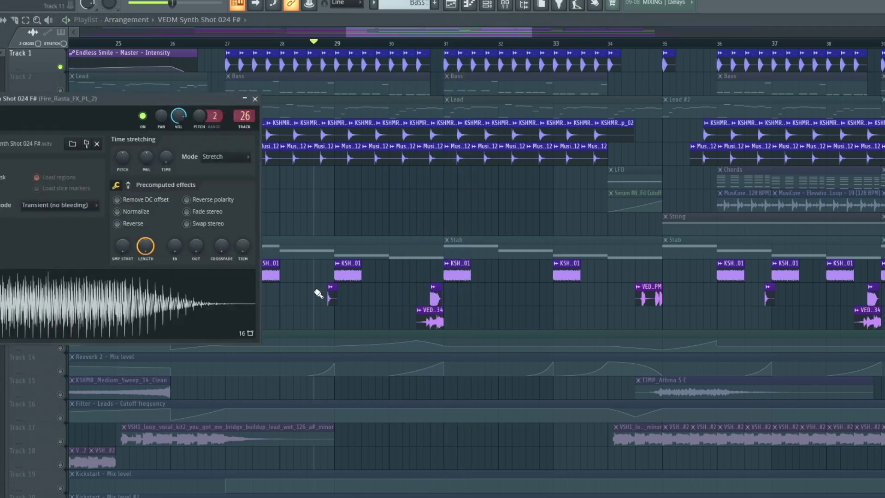
pyautogui.moveTo(213, 107); pyautogui.dragTo(606, 149)
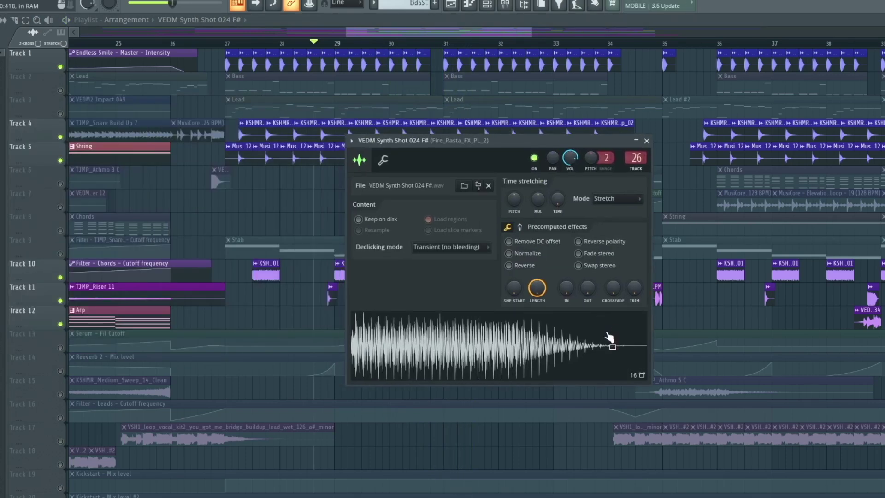
pyautogui.click(647, 141)
# Step: Play on through the drop and inspect the VEDM2 Short Fill 003 128 BPM sample on track 11
pyautogui.press('space')
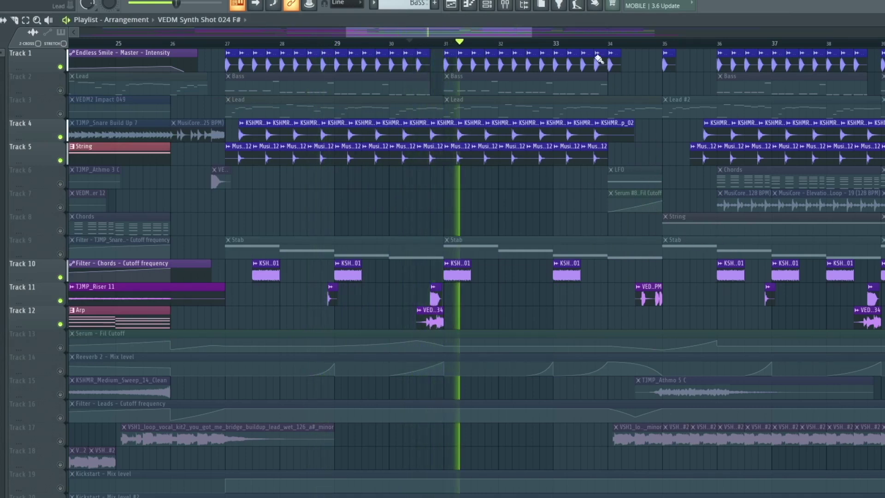
pyautogui.moveTo(524, 32); pyautogui.dragTo(565, 34)
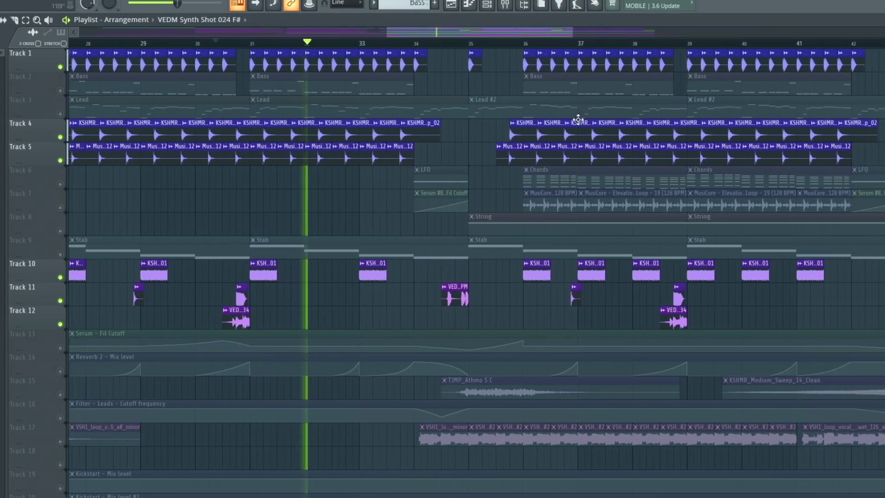
pyautogui.doubleClick(448, 299)
pyautogui.moveTo(248, 161); pyautogui.dragTo(391, 167)
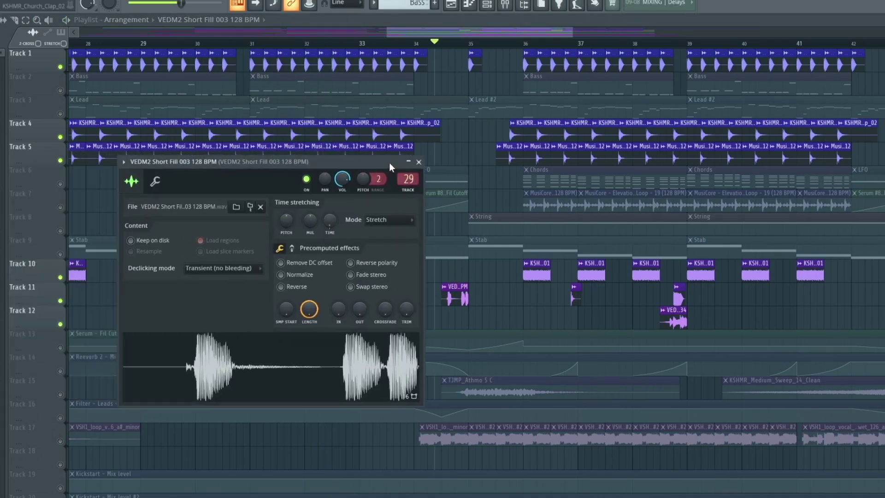
pyautogui.click(419, 163)
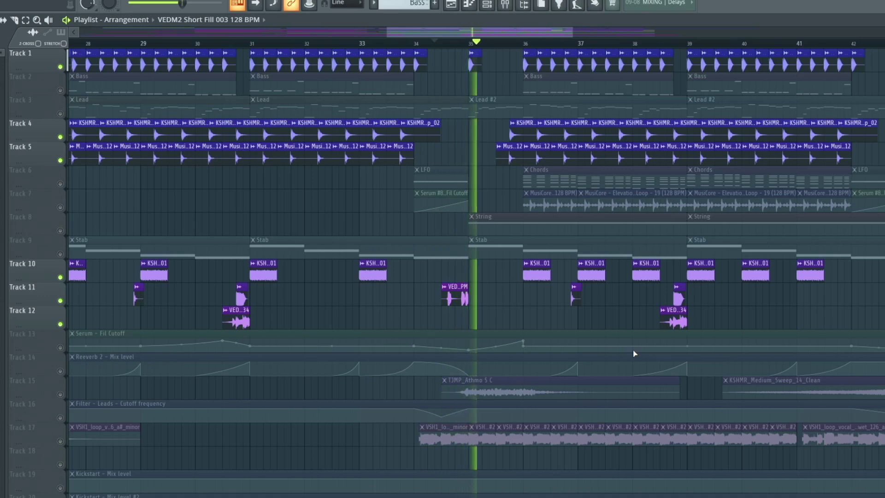
# Step: Unmute playlist track 7, which holds the MusiCore Elevation loops
pyautogui.moveTo(464, 31); pyautogui.dragTo(507, 32)
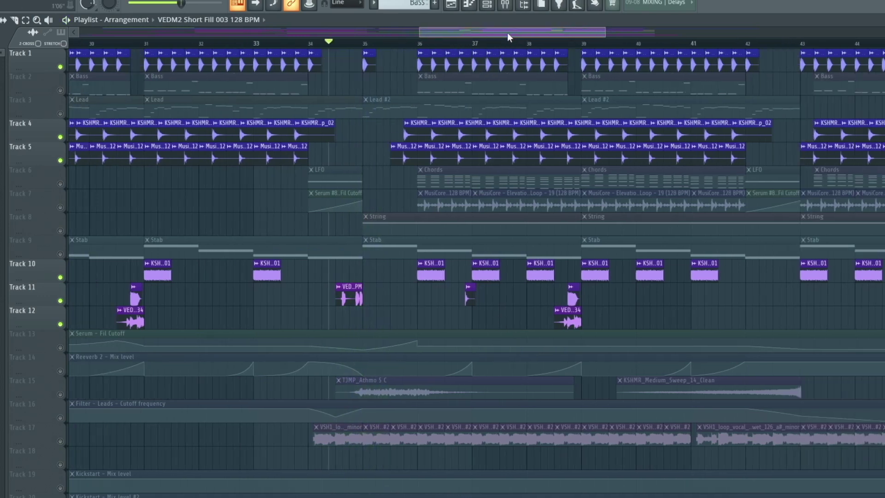
pyautogui.click(61, 207)
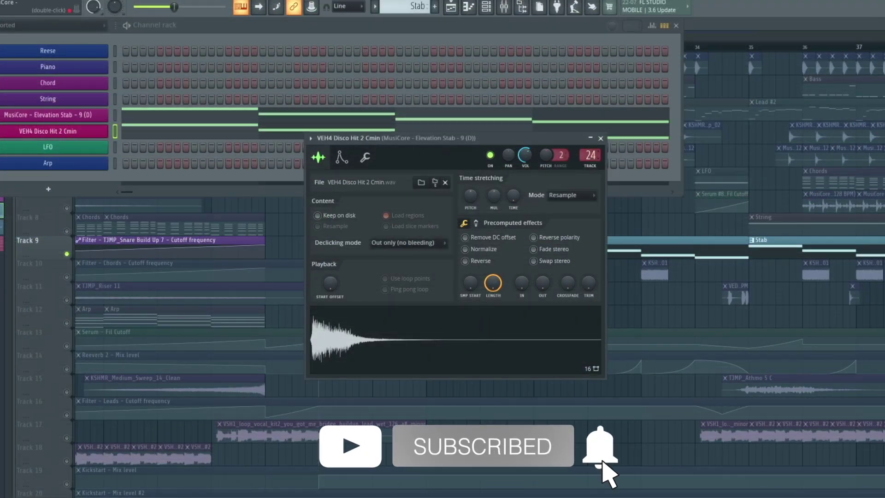
# Step: Inspect the Fruity parametric EQ 2 and Kickstart on the mixer track used by VEH4 Disco Hit 2 Cmin
pyautogui.doubleClick(590, 155)
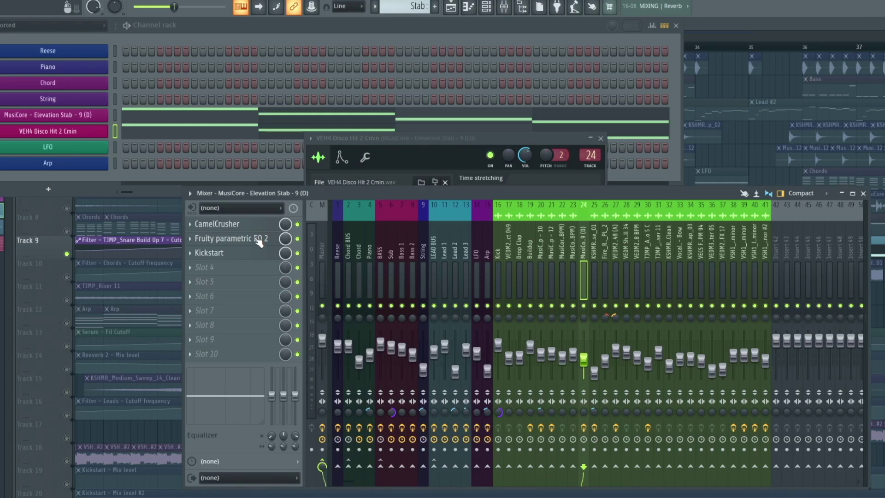
pyautogui.click(258, 241)
pyautogui.moveTo(368, 146); pyautogui.dragTo(461, 165)
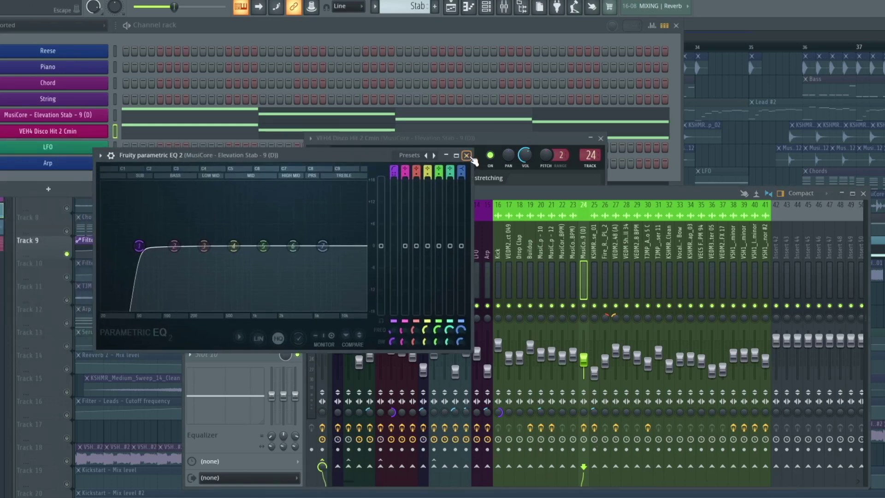
pyautogui.click(467, 156)
pyautogui.click(254, 254)
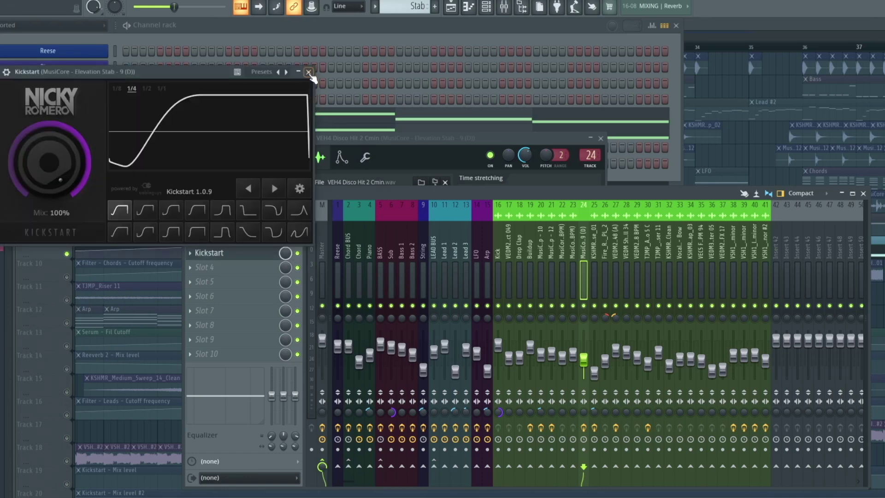
pyautogui.click(308, 72)
# Step: Play the Stab clips on playlist track 9 from bar 27
pyautogui.click(451, 6)
pyautogui.press('space')
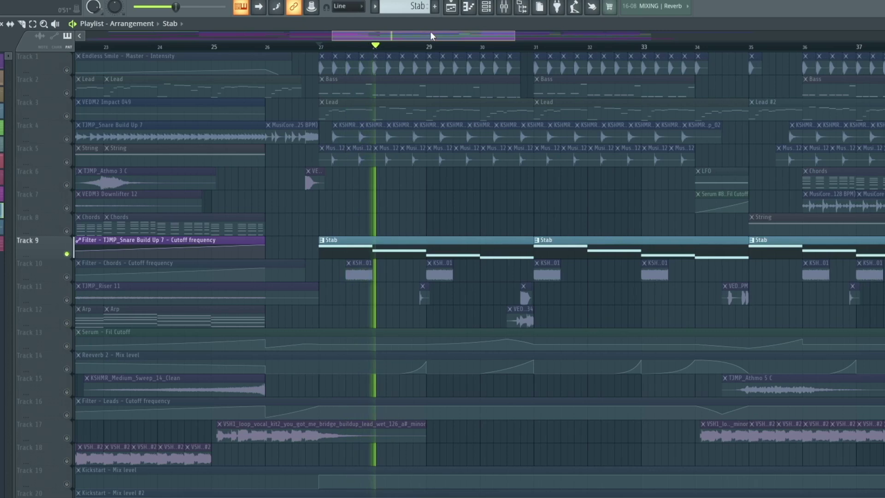
pyautogui.moveTo(428, 32); pyautogui.dragTo(431, 31)
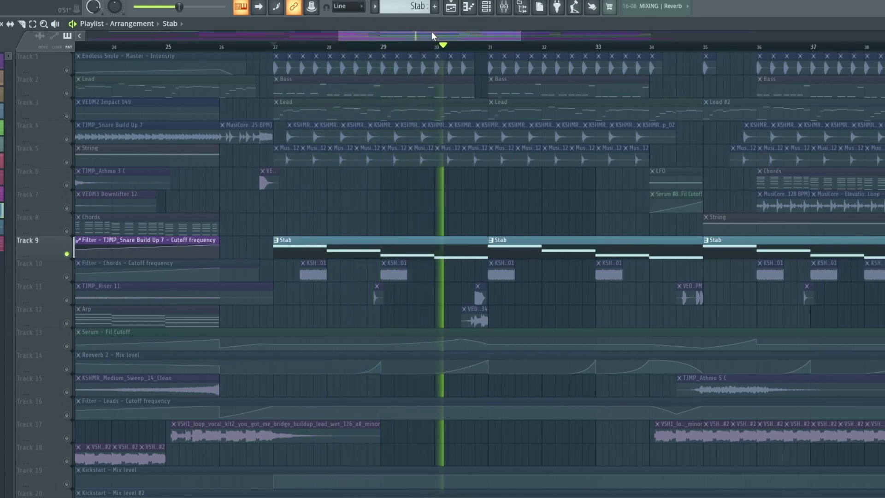
pyautogui.press('space')
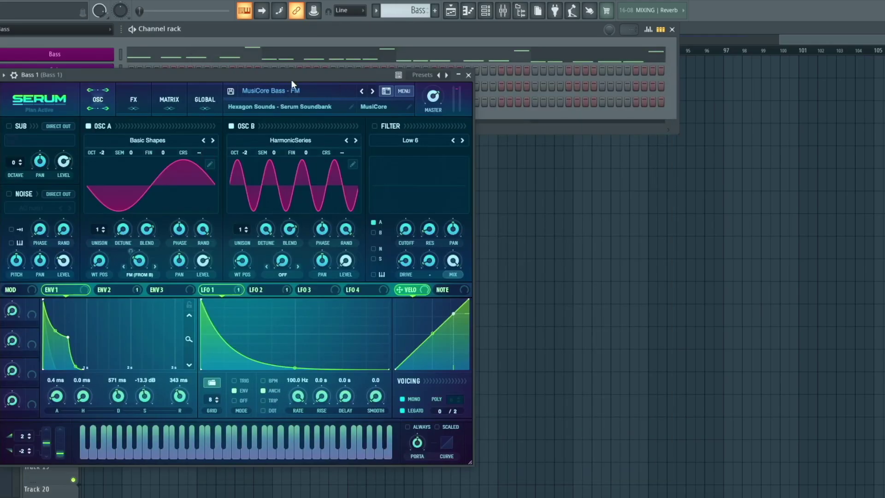
# Step: Inspect the MusiCore Bass - FM preset in the Bass 1 channel's Serum
pyautogui.moveTo(291, 79); pyautogui.dragTo(476, 84)
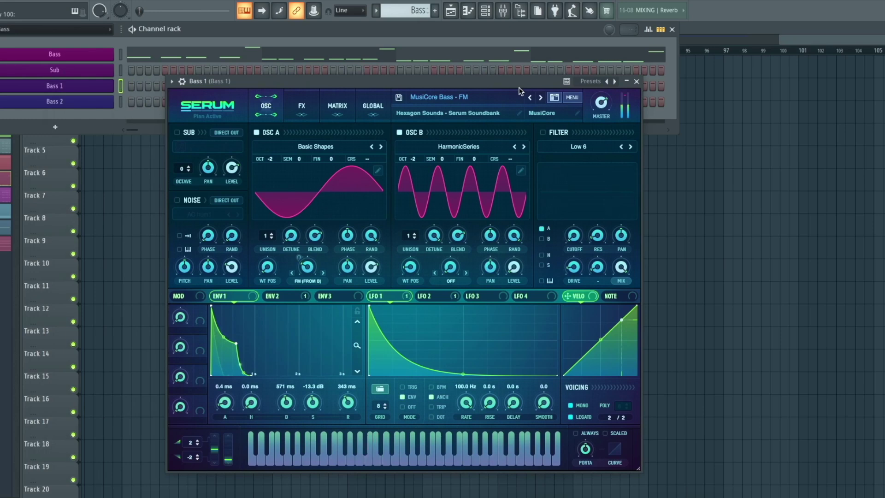
pyautogui.click(637, 82)
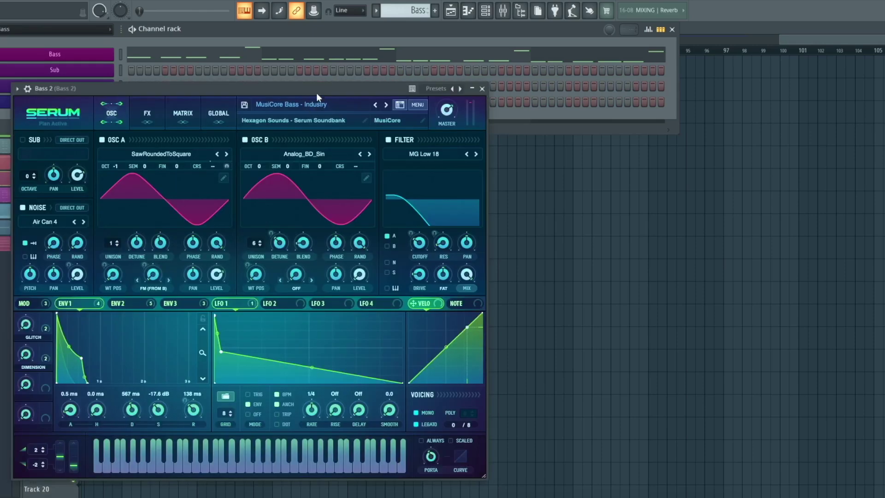
# Step: Inspect the MusiCore Bass - Industry preset in Bass 2's Serum and the settings of the Bass layer channel
pyautogui.moveTo(316, 92); pyautogui.dragTo(499, 92)
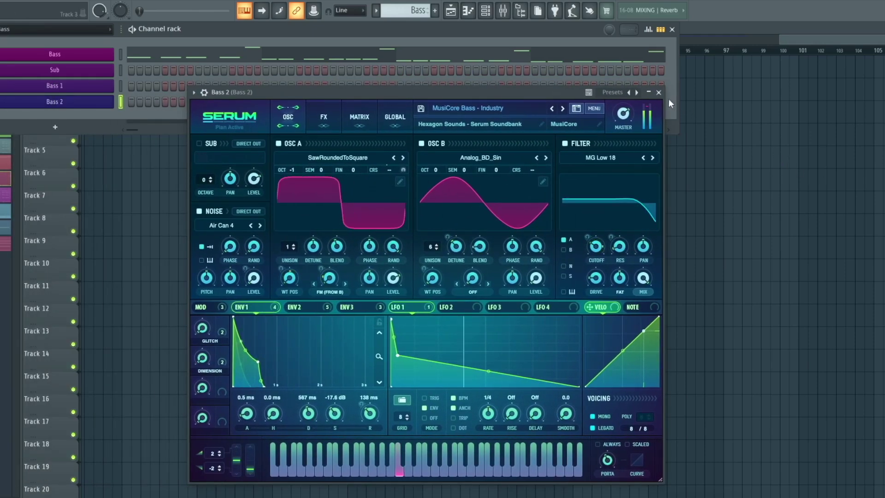
pyautogui.click(658, 92)
pyautogui.click(89, 58)
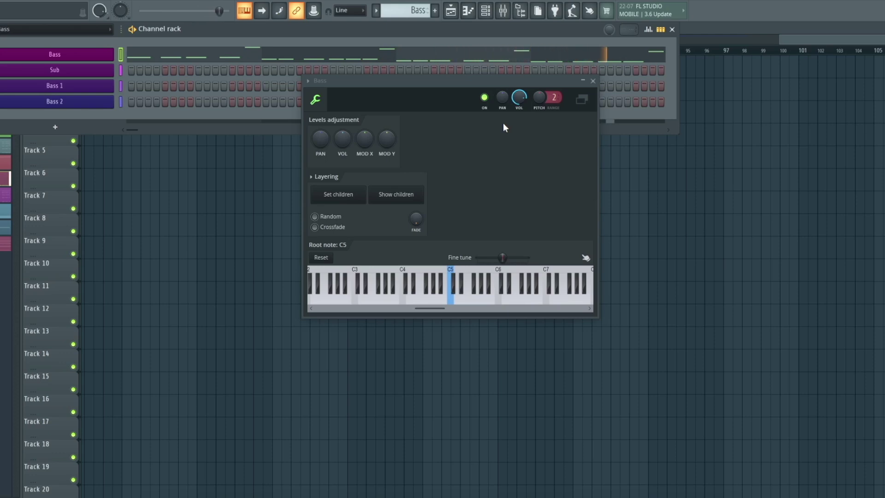
pyautogui.click(592, 80)
# Step: Inspect the high cut in the Fruity parametric EQ 2 on the Sub mixer track
pyautogui.click(503, 10)
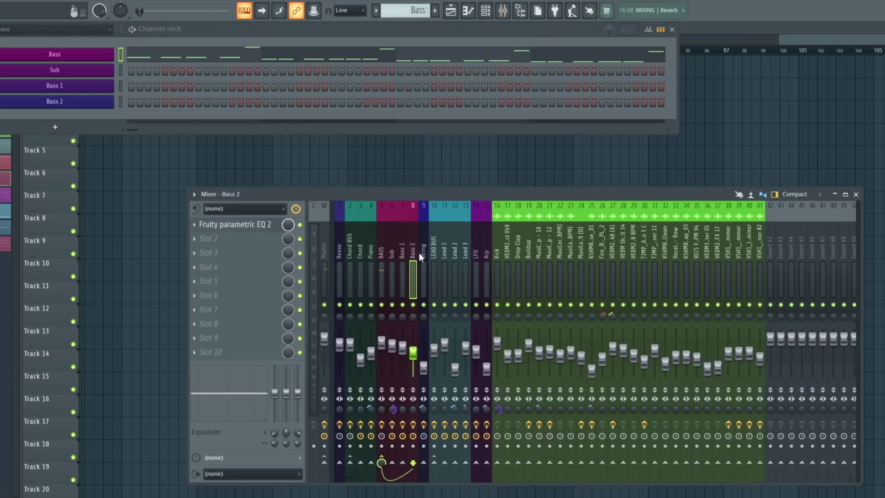
pyautogui.click(252, 226)
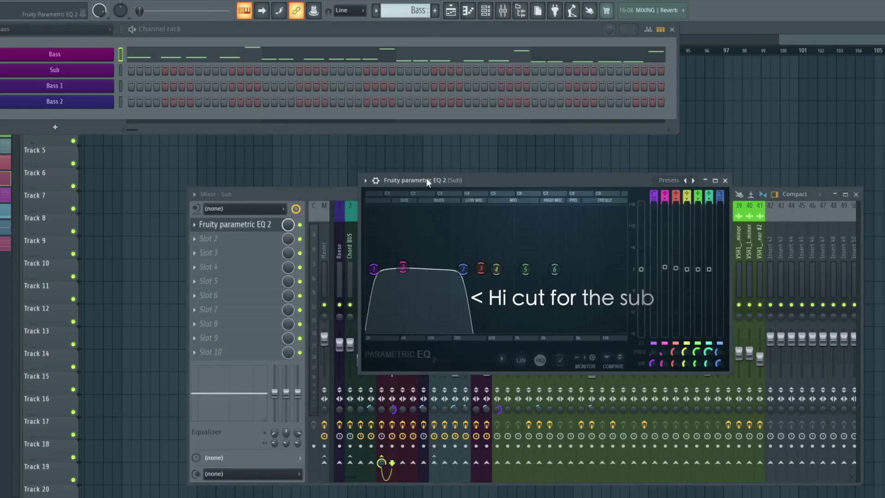
pyautogui.moveTo(421, 181); pyautogui.dragTo(428, 168)
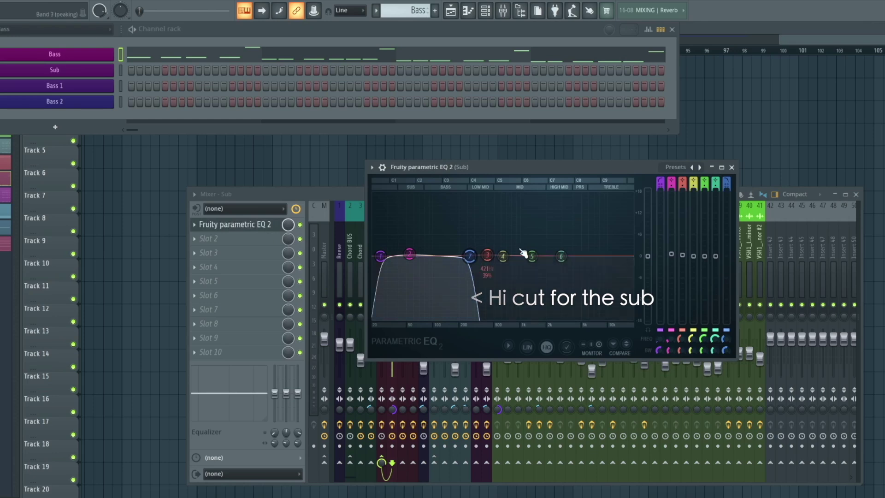
pyautogui.click(732, 168)
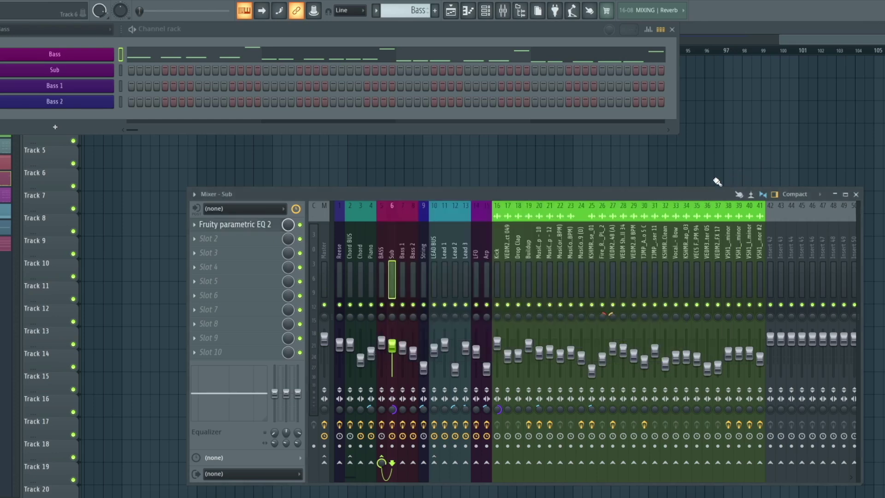
# Step: Inspect the Fruity parametric EQ 2 and Fruity Stereo Shaper on the Bass 1 mixer track
pyautogui.click(402, 255)
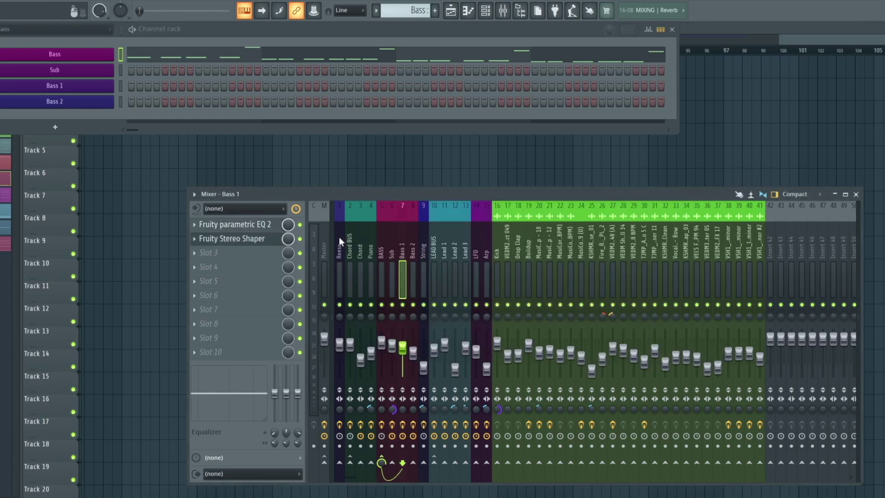
pyautogui.click(266, 226)
pyautogui.moveTo(289, 134); pyautogui.dragTo(556, 177)
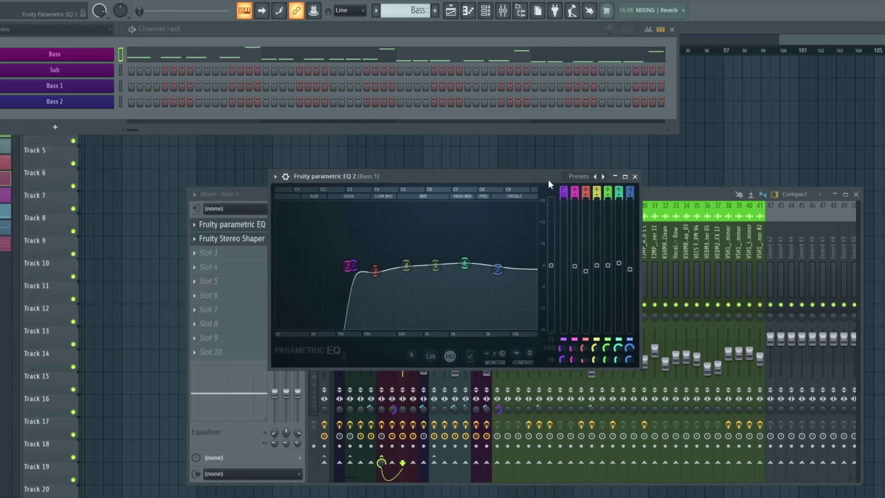
pyautogui.click(636, 177)
pyautogui.click(231, 238)
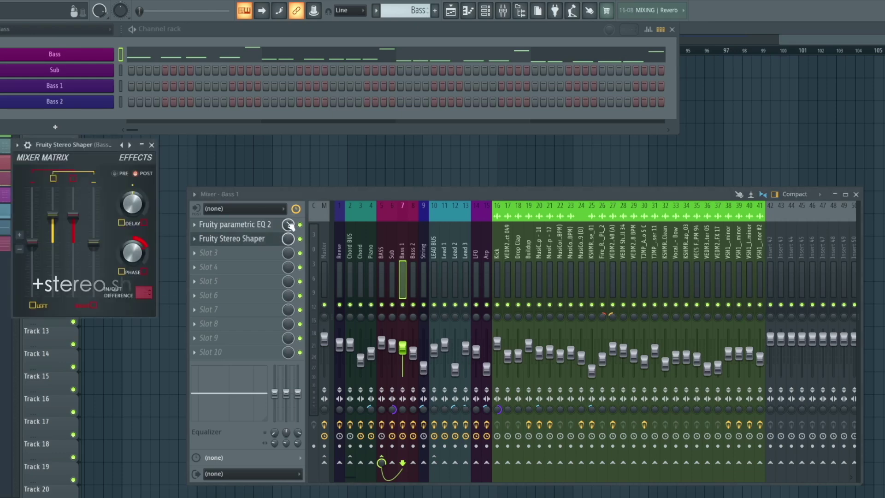
pyautogui.moveTo(98, 144); pyautogui.dragTo(525, 192)
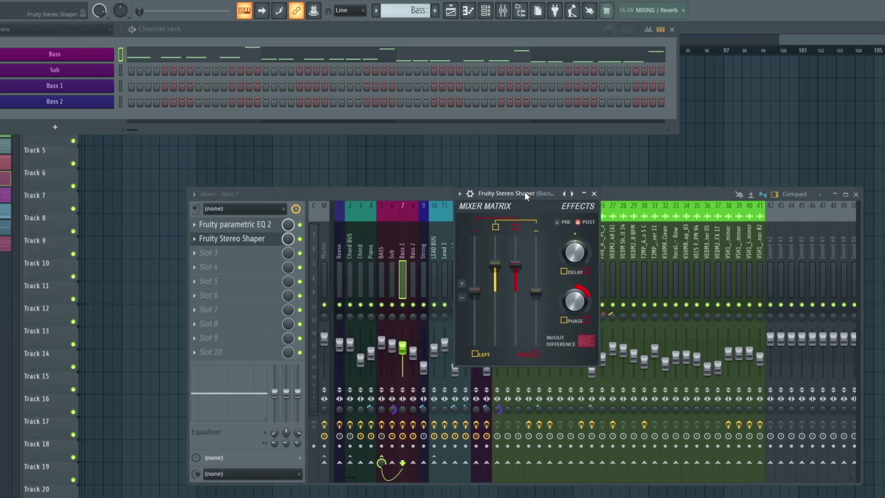
pyautogui.click(594, 194)
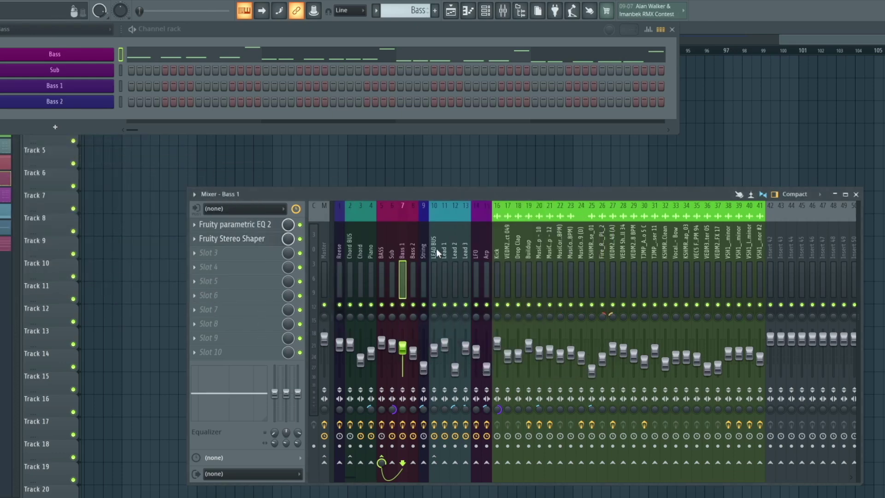
# Step: Inspect the Fruity parametric EQ 2 curve on the Bass 2 mixer track
pyautogui.click(413, 253)
pyautogui.click(256, 226)
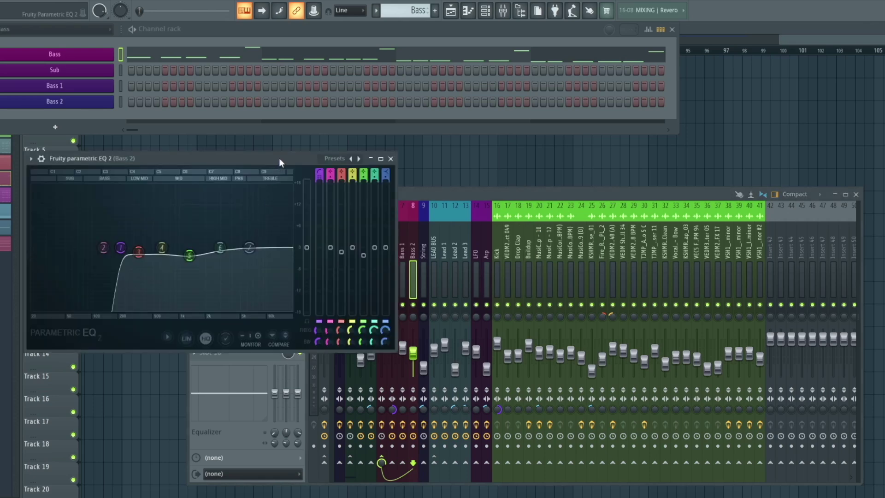
pyautogui.moveTo(277, 159); pyautogui.dragTo(536, 186)
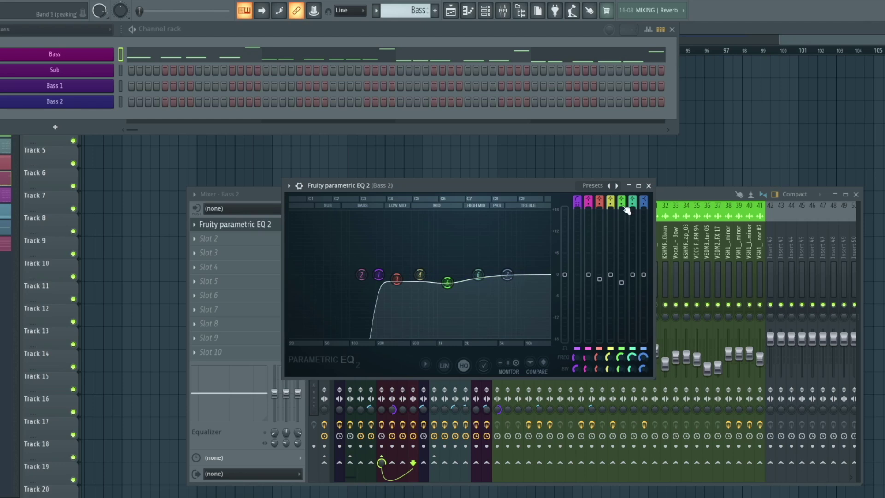
pyautogui.click(649, 186)
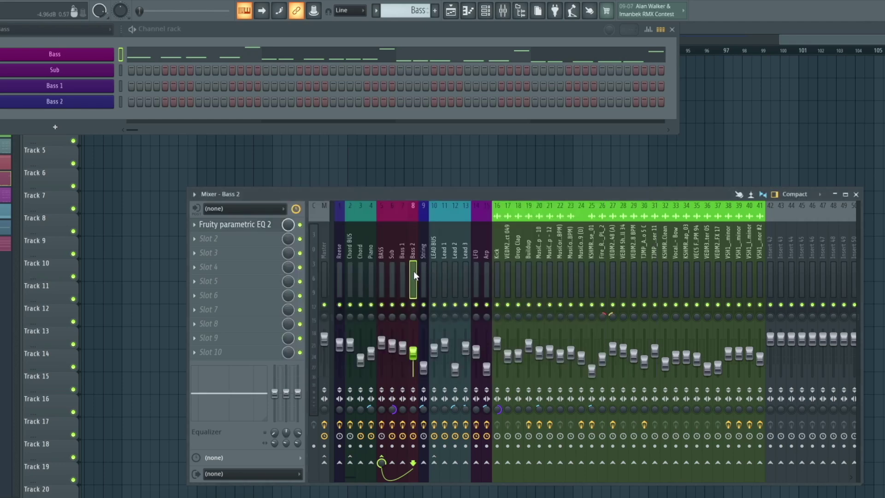
# Step: Select the Sub, Bass 1 and Bass 2 mixer tracks and route them to the BASS bus
pyautogui.keyDown('ctrl'); pyautogui.click(402, 276); pyautogui.keyUp('ctrl')
pyautogui.keyDown('ctrl'); pyautogui.click(392, 276); pyautogui.keyUp('ctrl')
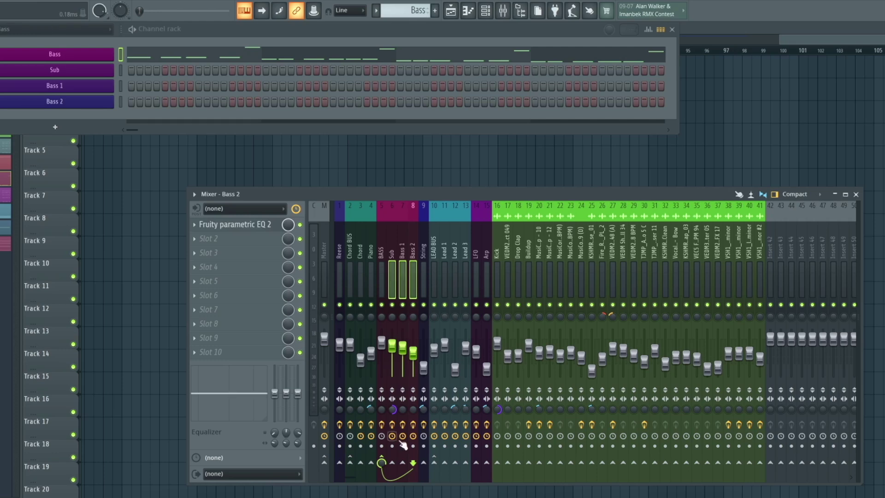
pyautogui.rightClick(382, 460)
pyautogui.click(410, 468)
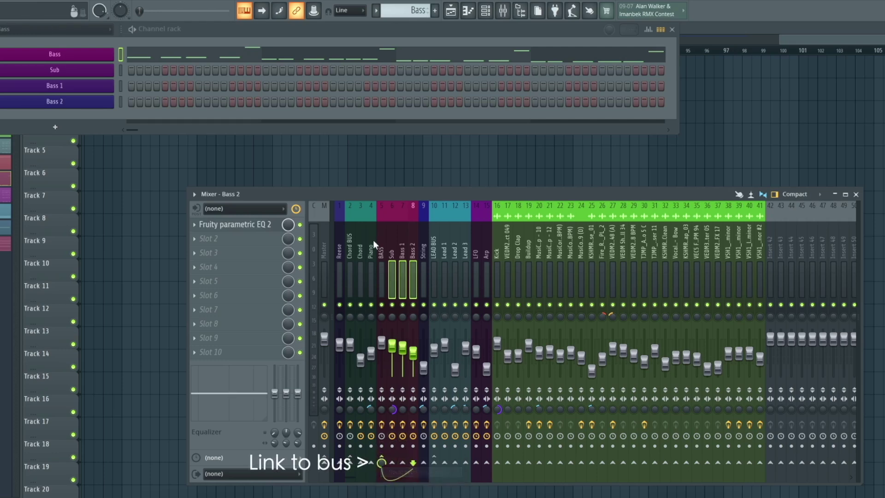
# Step: Inspect CamelCrusher and Kickstart on the BASS bus and play the Bass pattern through it
pyautogui.click(380, 236)
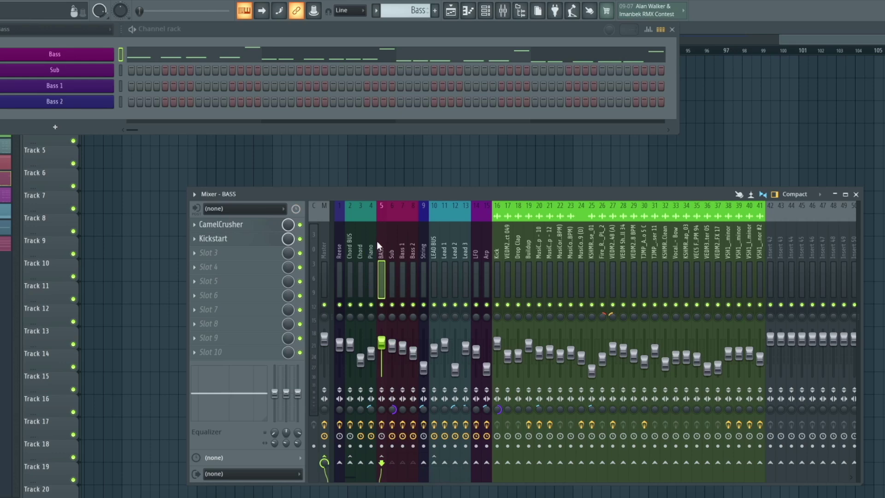
pyautogui.click(260, 224)
pyautogui.moveTo(367, 121); pyautogui.dragTo(377, 122)
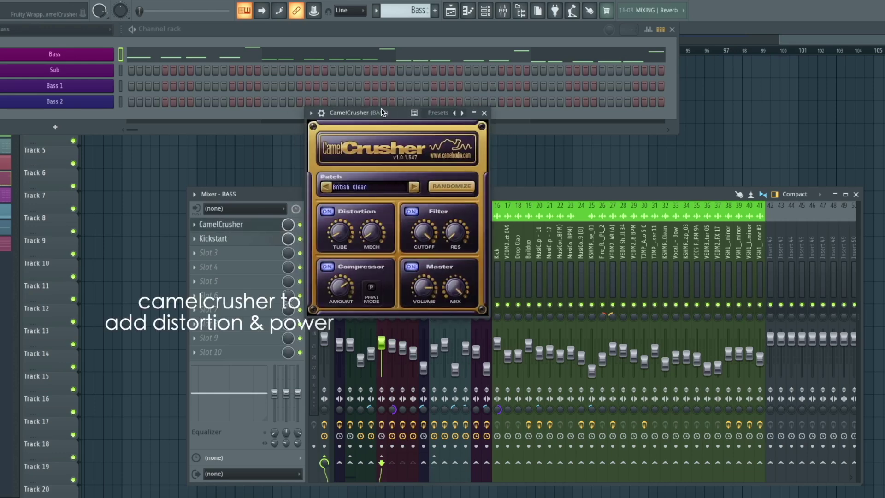
pyautogui.click(213, 238)
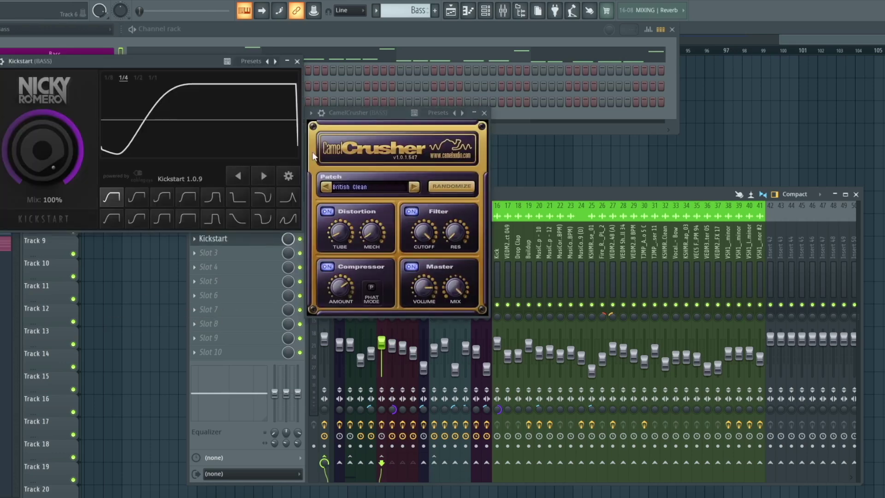
pyautogui.click(297, 62)
pyautogui.click(484, 113)
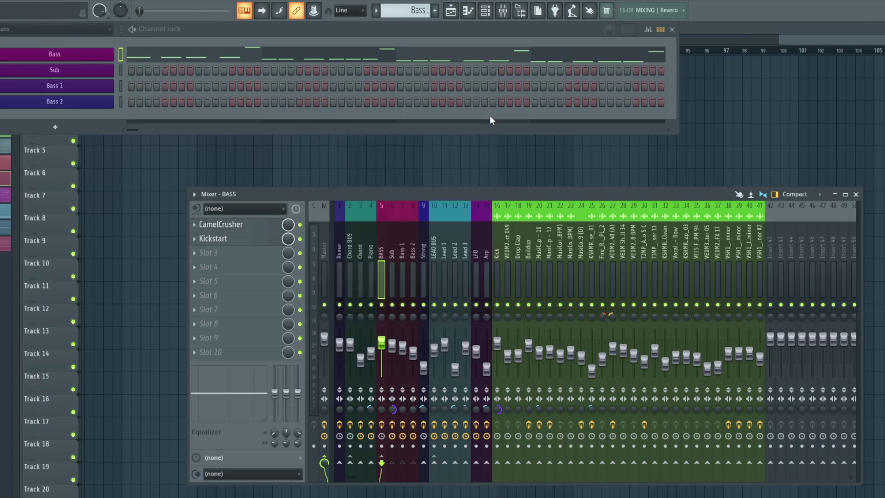
pyautogui.press('space')
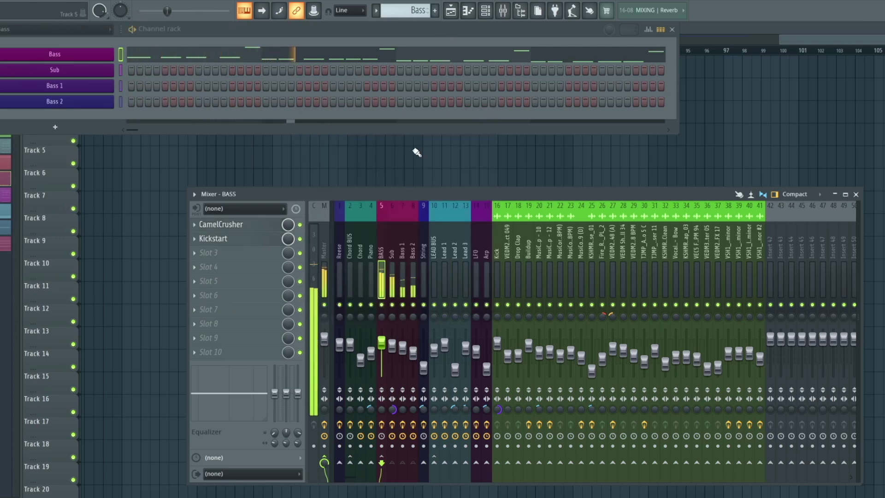
pyautogui.click(393, 257)
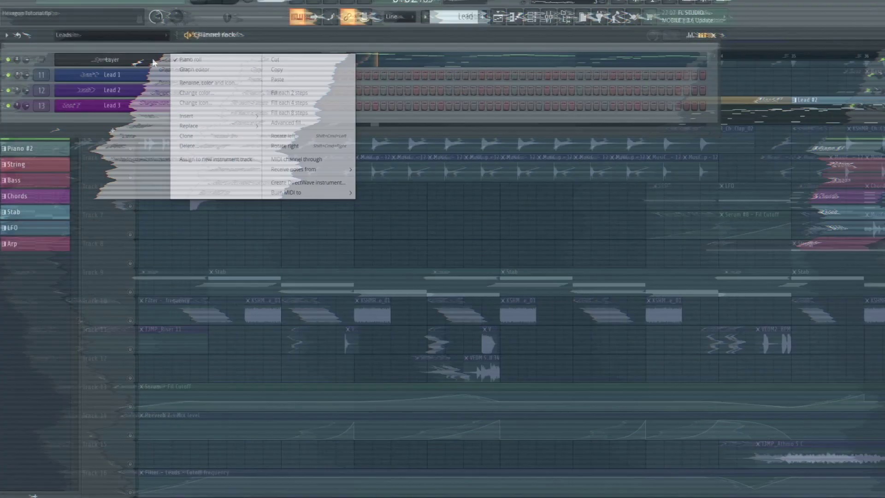
# Step: View the lead melody in the Layer channel's piano roll and play it, then return to the Leads channels
pyautogui.click(184, 60)
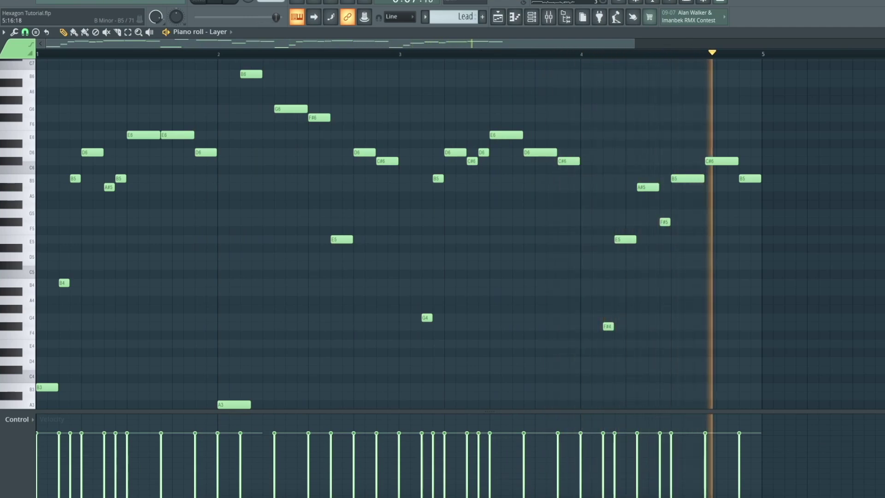
pyautogui.press('space')
pyautogui.click(532, 19)
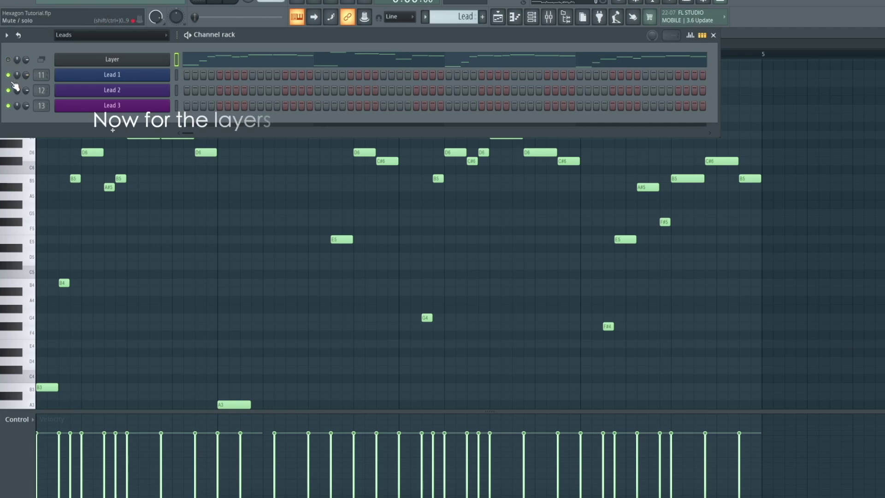
# Step: Play the Lead 1 layer on its own and inspect the MusiCore Lead - Walls preset in its Serum
pyautogui.press('space')
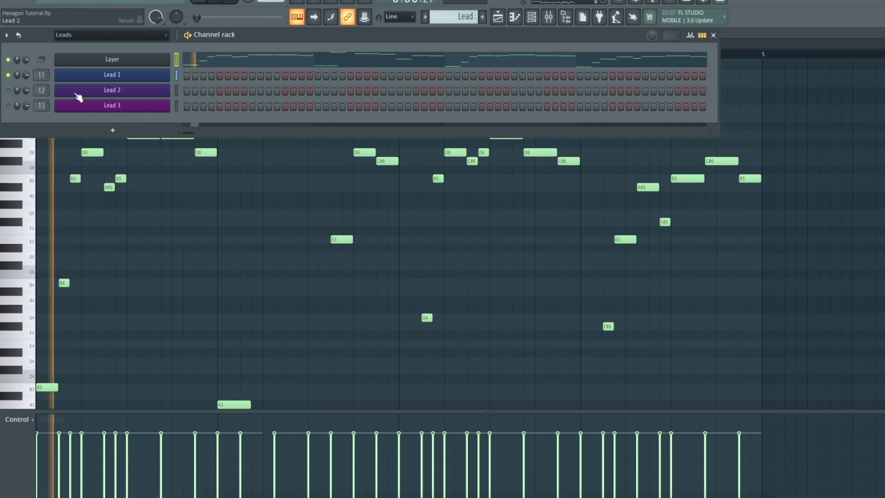
pyautogui.click(122, 78)
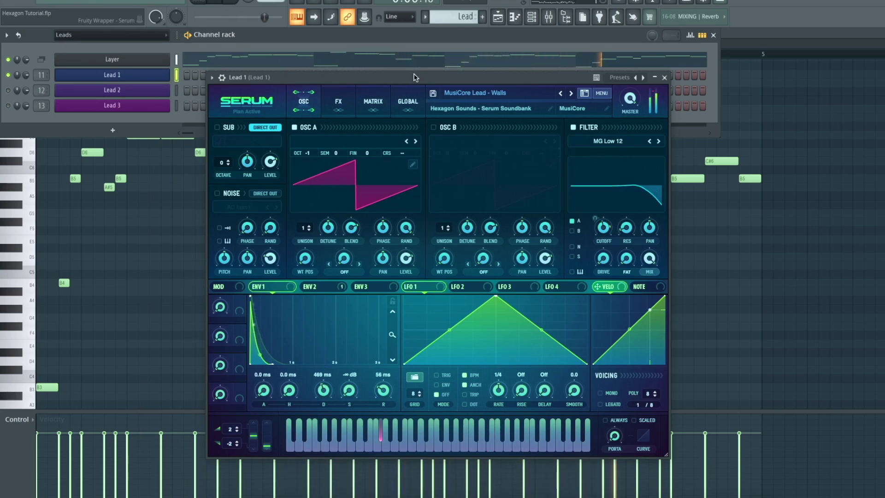
pyautogui.click(549, 17)
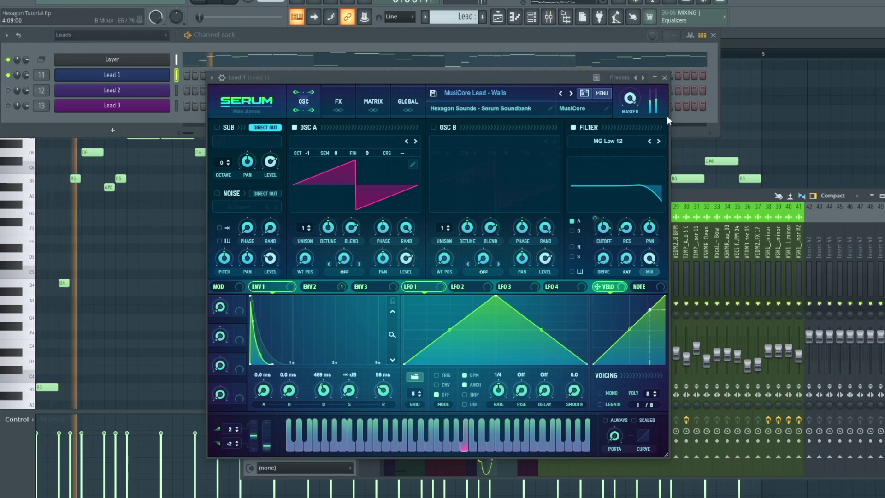
pyautogui.click(665, 78)
# Step: Inspect the low cut and high boost in the Fruity parametric EQ 2 on the Lead 1 mixer track
pyautogui.click(294, 225)
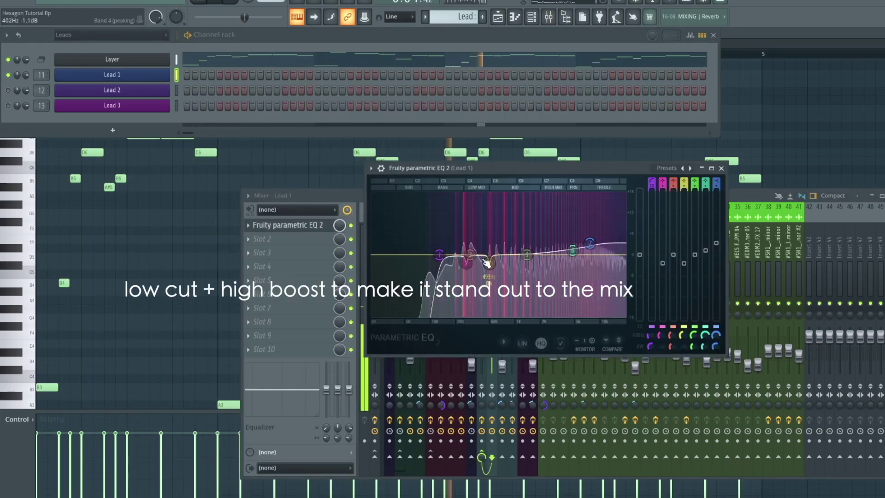
pyautogui.moveTo(468, 259); pyautogui.dragTo(466, 264)
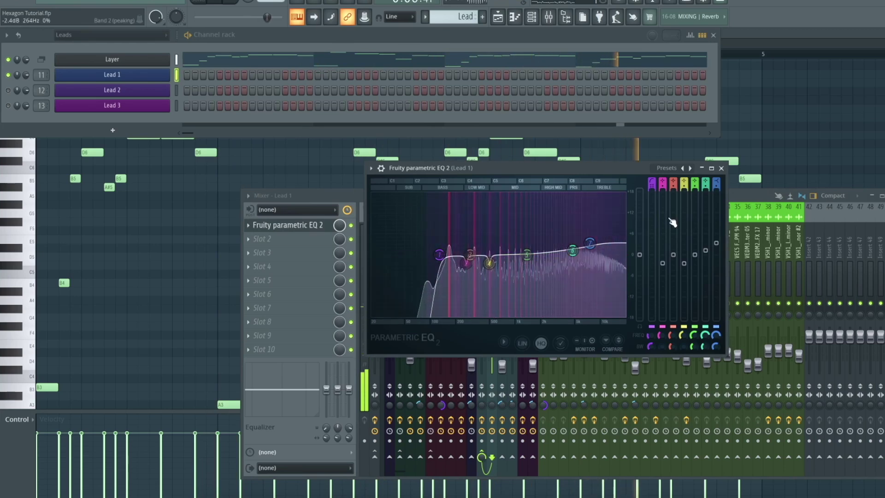
pyautogui.click(722, 168)
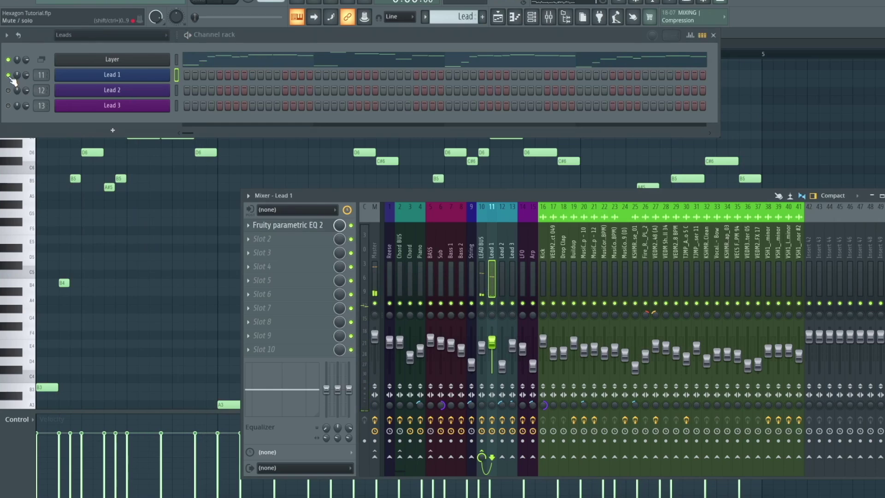
# Step: Solo Lead 2 and inspect its MusiCore Lead - Margin Serum preset and the Fruity parametric EQ 2 on its mixer track
pyautogui.rightClick(8, 90)
pyautogui.click(115, 93)
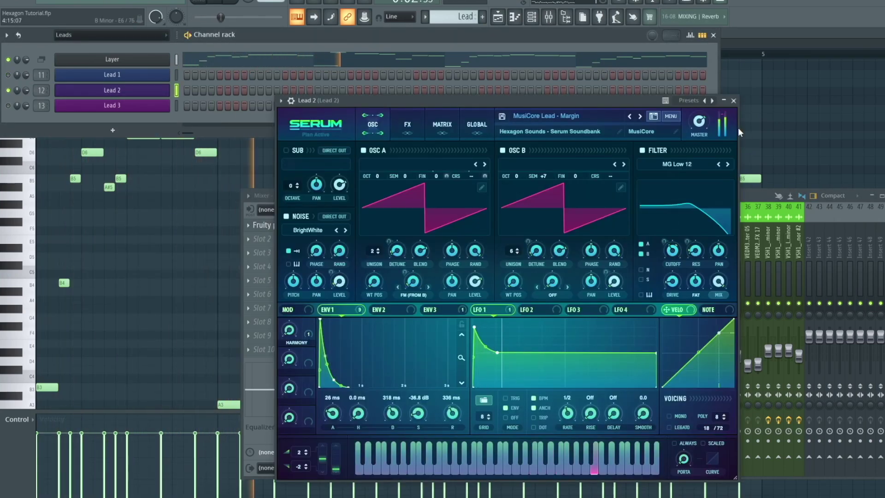
pyautogui.click(734, 102)
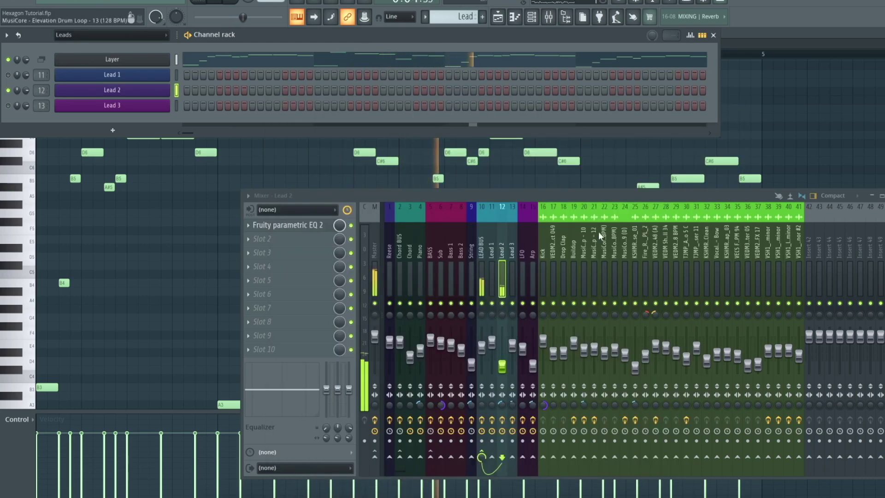
pyautogui.click(299, 230)
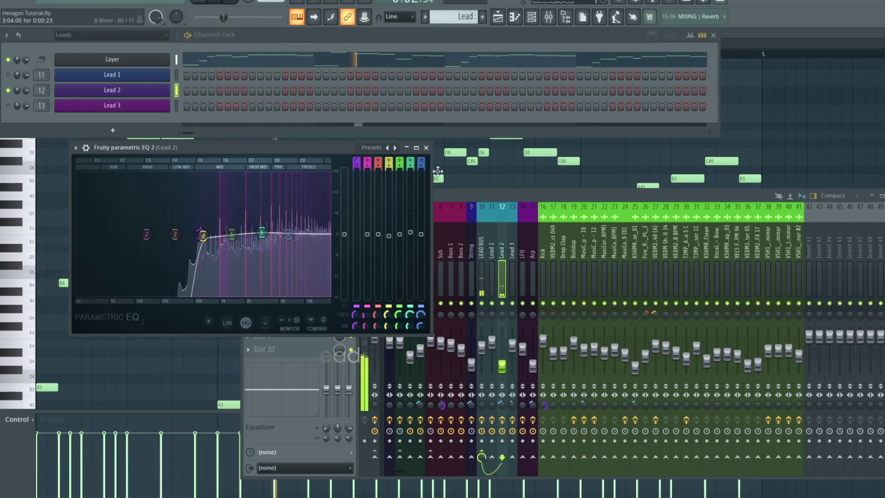
pyautogui.click(427, 148)
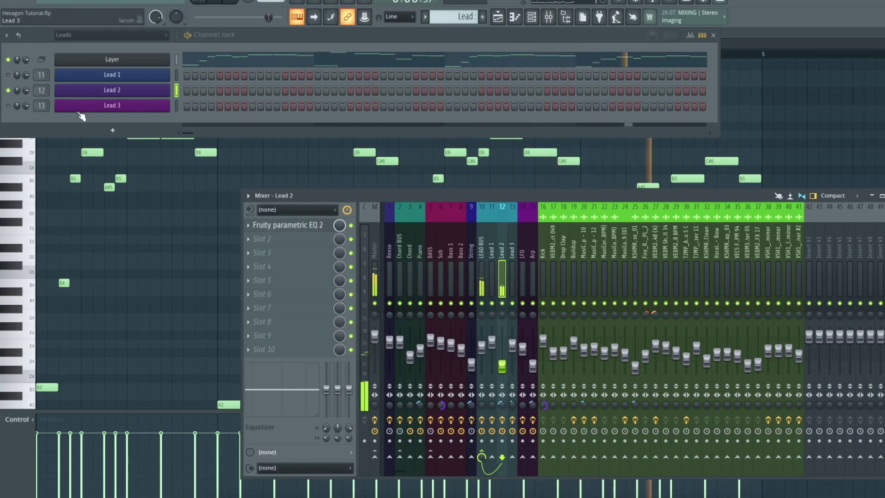
# Step: Mute Lead 2, play Lead 3 on its own and inspect the MusiCore Lead - Forever preset in its Serum
pyautogui.click(9, 91)
pyautogui.press('space')
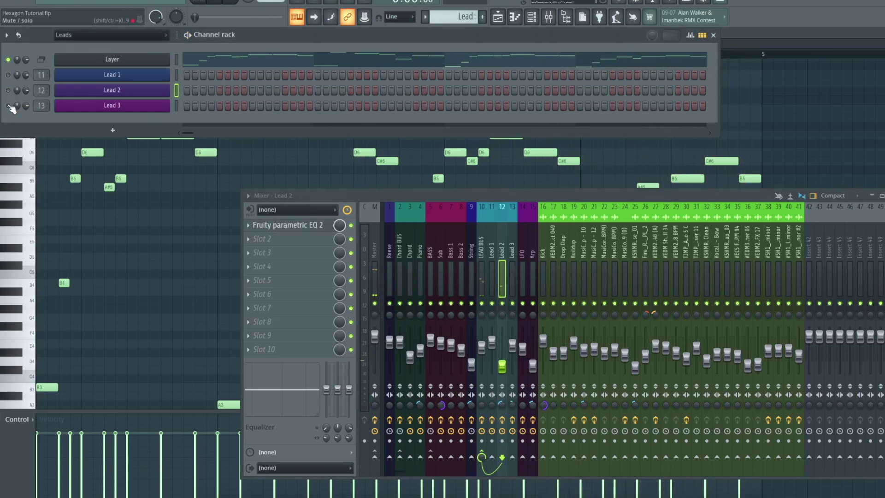
pyautogui.click(99, 111)
pyautogui.press('space')
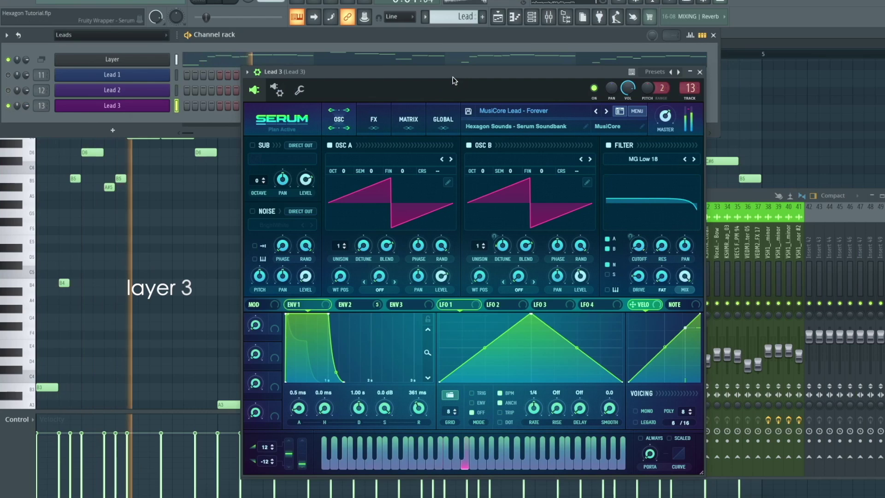
pyautogui.moveTo(447, 81); pyautogui.dragTo(443, 82)
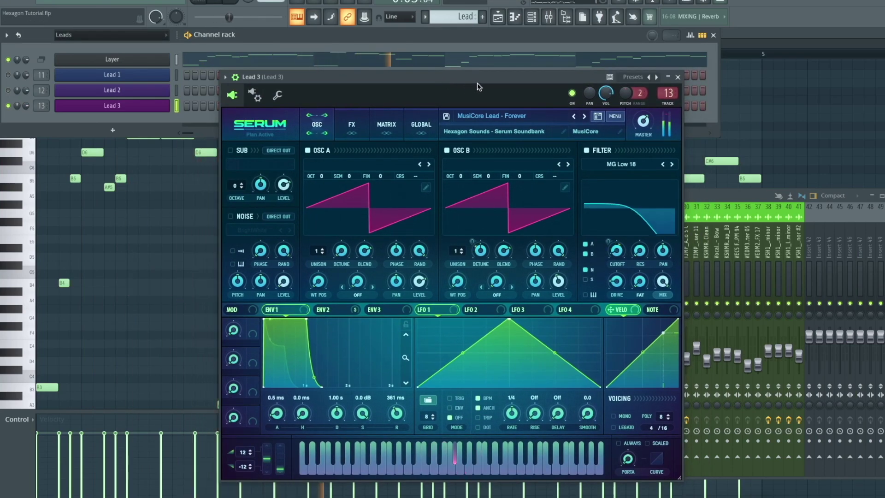
pyautogui.click(679, 78)
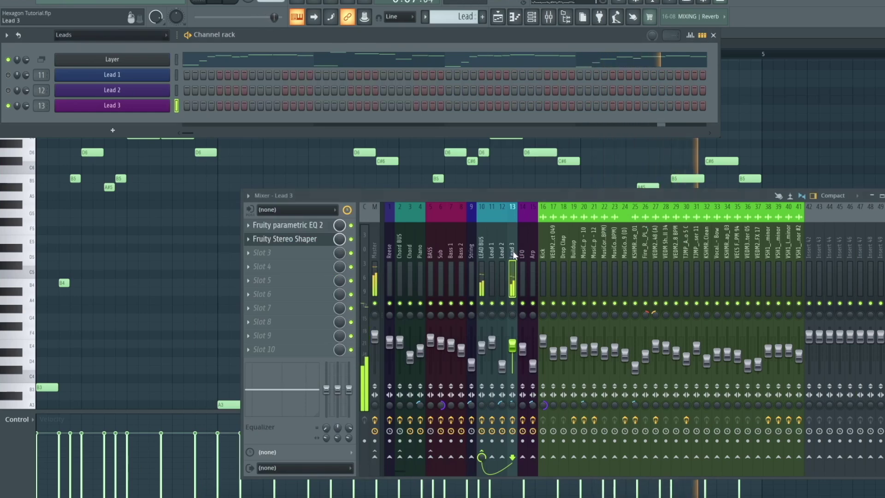
# Step: Inspect the Fruity parametric EQ 2 and the Fruity Stereo Shaper on the Lead 3 mixer track
pyautogui.click(286, 225)
pyautogui.moveTo(292, 135); pyautogui.dragTo(454, 165)
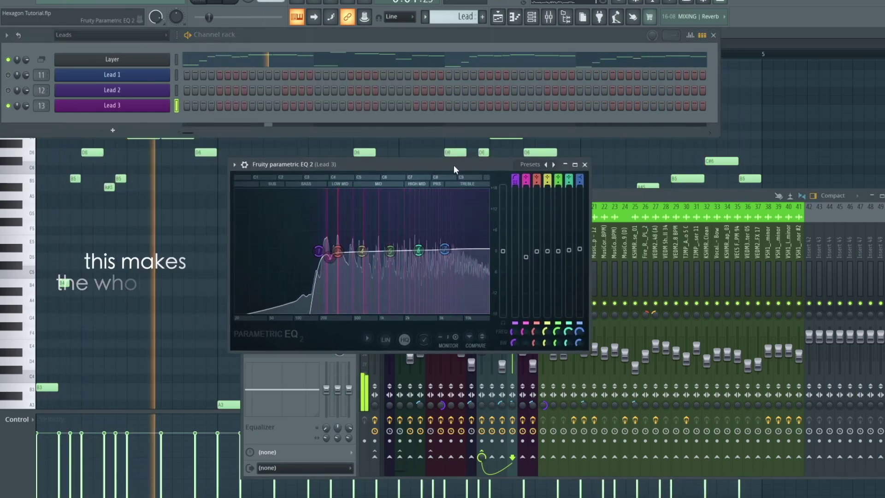
pyautogui.click(585, 164)
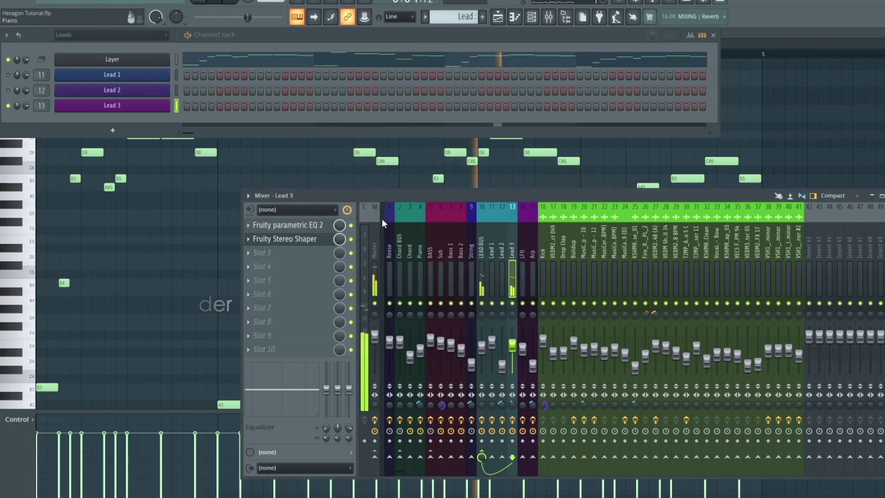
pyautogui.click(320, 244)
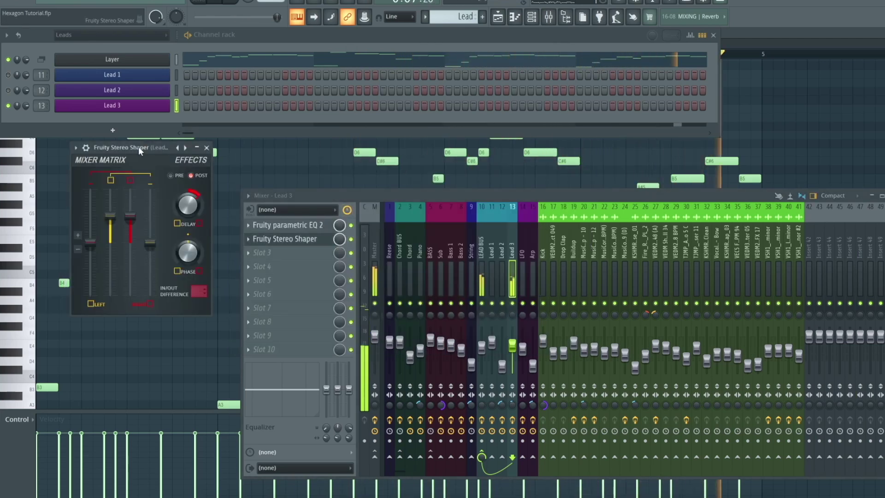
pyautogui.moveTo(136, 147); pyautogui.dragTo(428, 150)
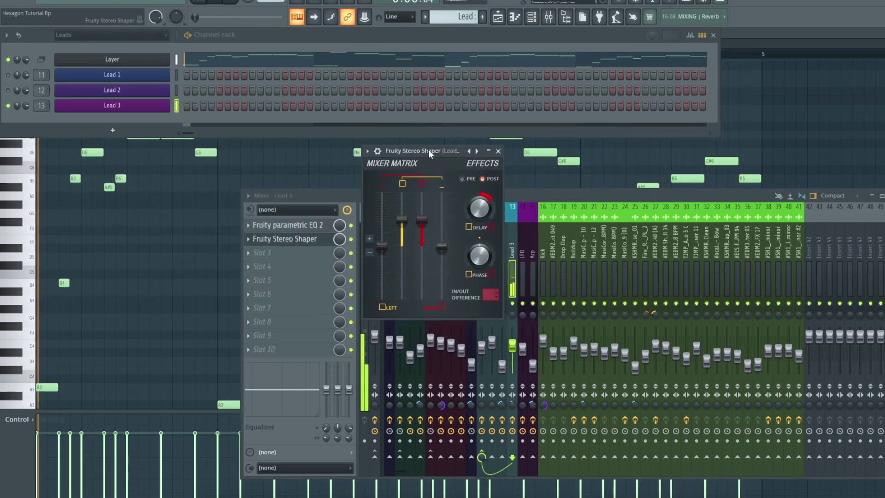
pyautogui.click(498, 151)
# Step: Unmute Lead 2 and Lead 1 so all three lead layers play together, and stop playback after listening
pyautogui.click(8, 90)
pyautogui.click(8, 74)
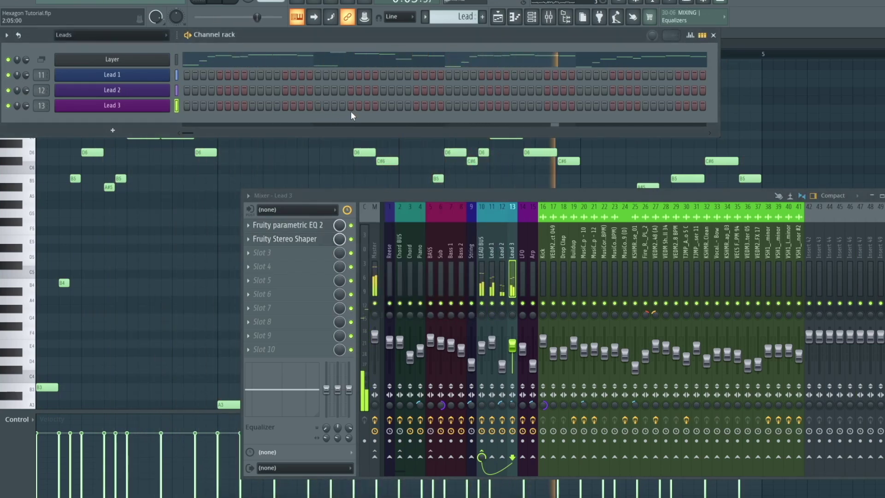
pyautogui.press('space')
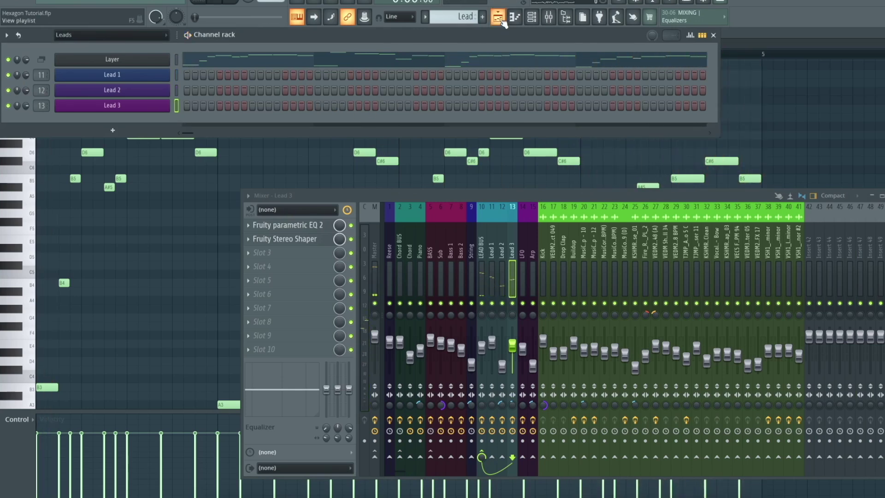
# Step: Sweep the filter cutoff in Lead 1's MusiCore Lead - Walls Serum while the lead pattern plays
pyautogui.click(138, 77)
pyautogui.moveTo(594, 234); pyautogui.dragTo(598, 251)
pyautogui.press('space')
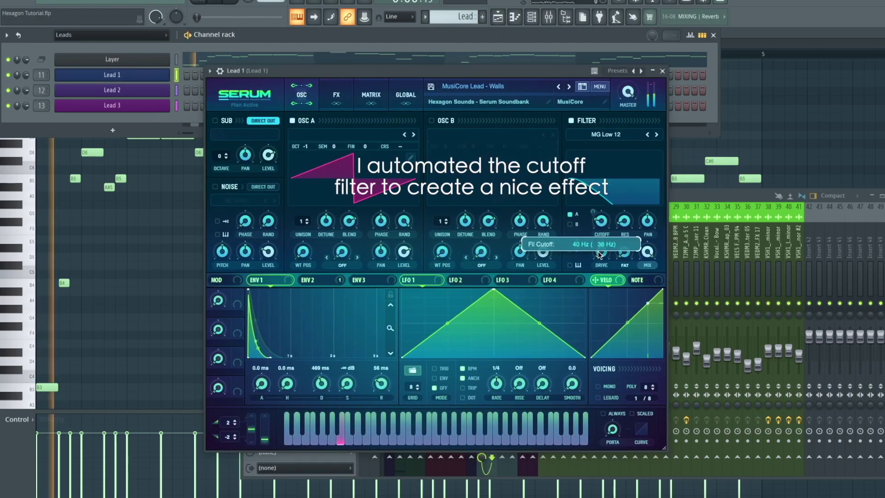
pyautogui.moveTo(600, 223); pyautogui.dragTo(598, 229)
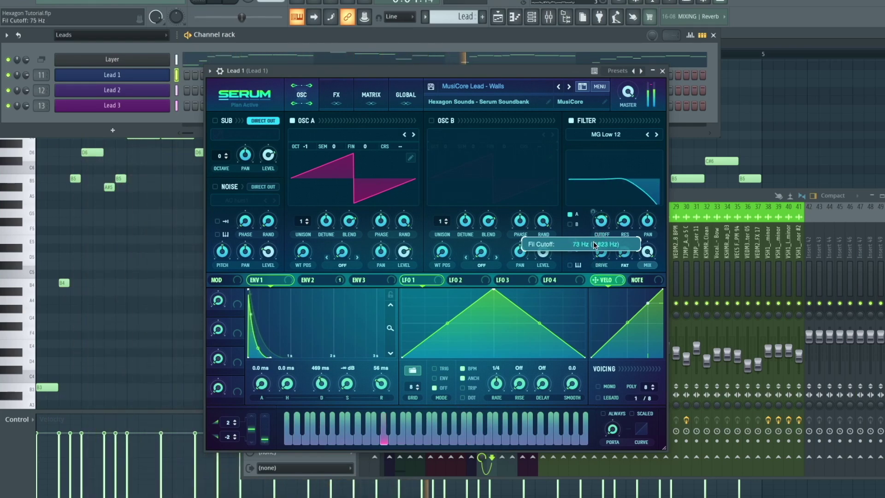
pyautogui.press('space')
# Step: In the playlist, enable the Serum - Fil Cutoff automation on Track 13 and play it with the lead from just after bar 26
pyautogui.click(497, 22)
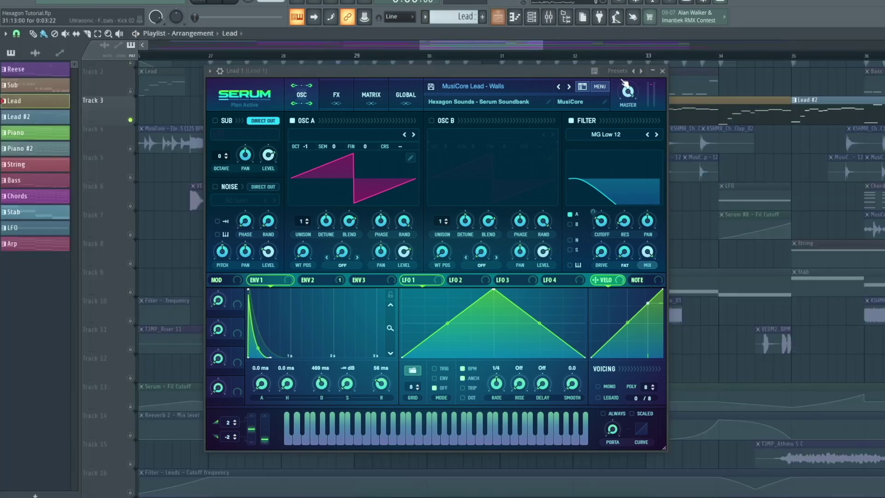
pyautogui.click(663, 71)
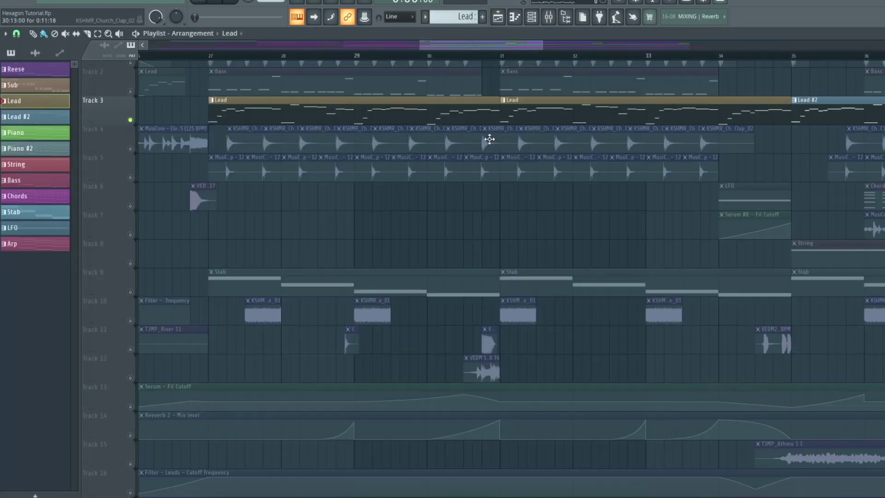
pyautogui.scroll(1, 488, 134)
pyautogui.scroll(-3, 410, 196)
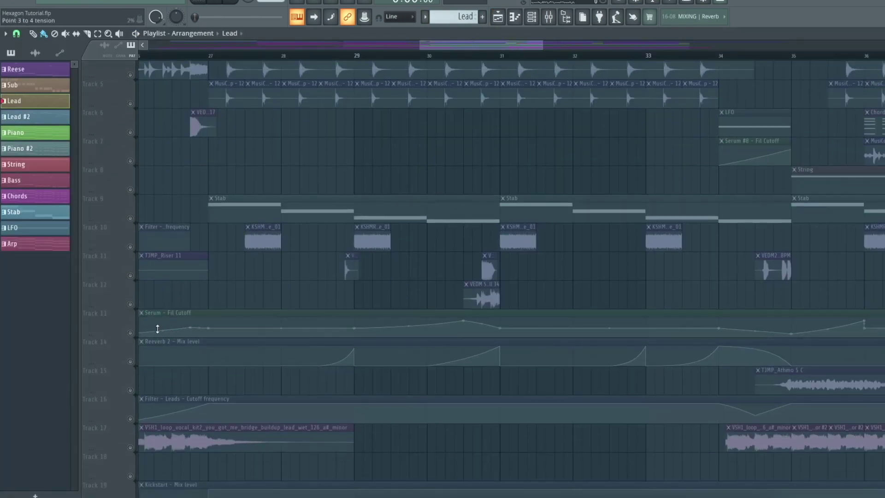
pyautogui.click(131, 333)
pyautogui.scroll(3, 199, 300)
pyautogui.click(154, 56)
pyautogui.press('space')
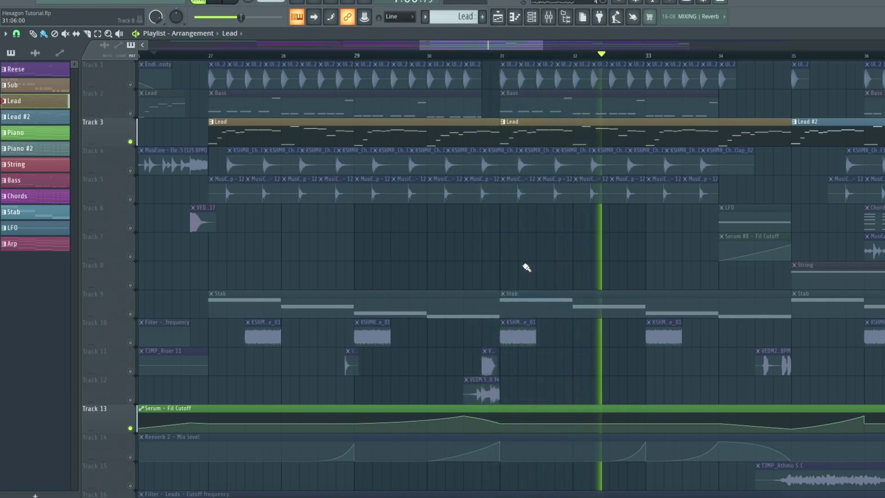
pyautogui.press('space')
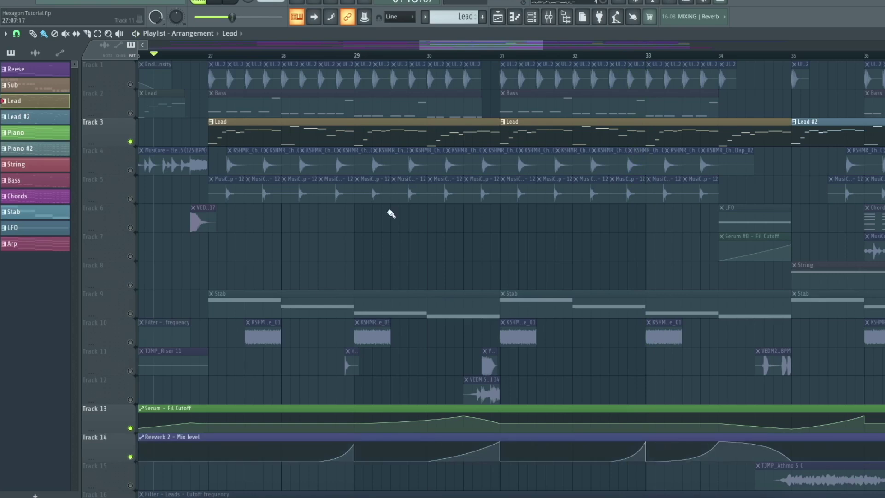
# Step: Examine the routing of the Lead 1, Lead 2 and Lead 3 mixer tracks into LEAD BUS, ending with LEAD BUS selected
pyautogui.click(549, 16)
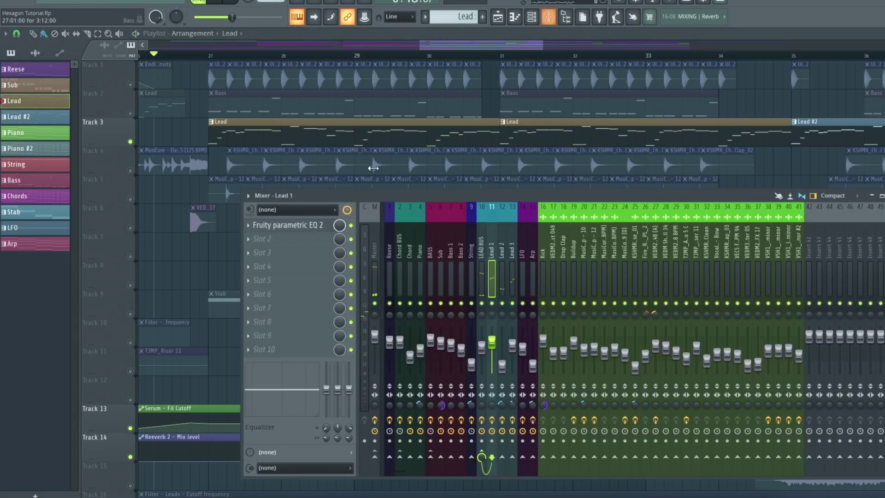
pyautogui.click(481, 272)
pyautogui.click(512, 272)
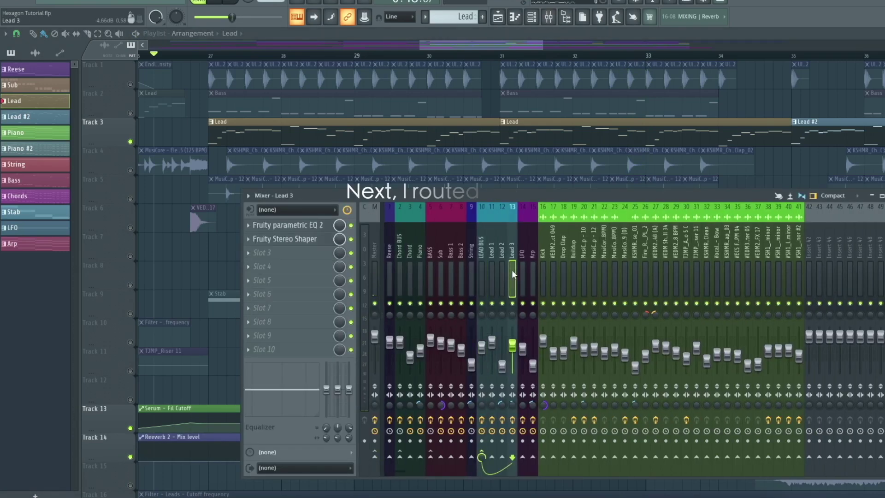
pyautogui.keyDown('ctrl'); pyautogui.click(502, 275); pyautogui.keyUp('ctrl')
pyautogui.keyDown('ctrl'); pyautogui.click(491, 275); pyautogui.keyUp('ctrl')
pyautogui.click(481, 456)
pyautogui.click(484, 278)
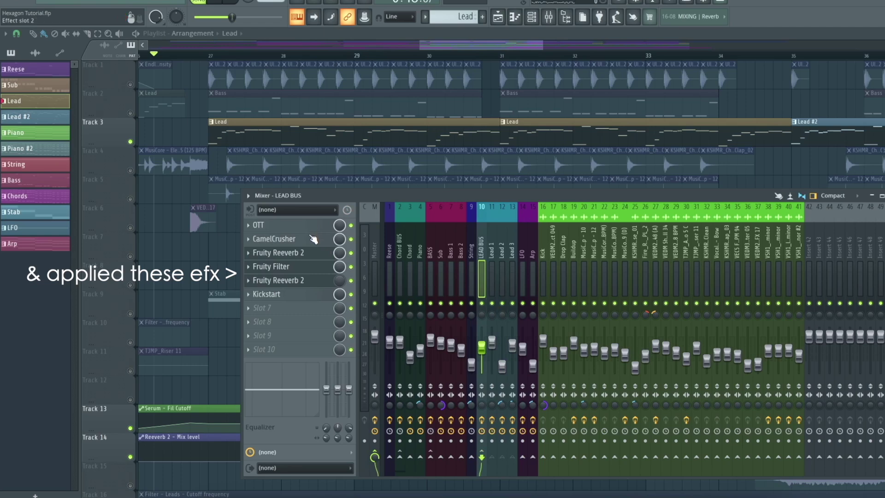
# Step: Inspect the OTT, CamelCrusher and first Fruity Reeverb 2 effects on the LEAD BUS track
pyautogui.click(258, 224)
pyautogui.click(221, 91)
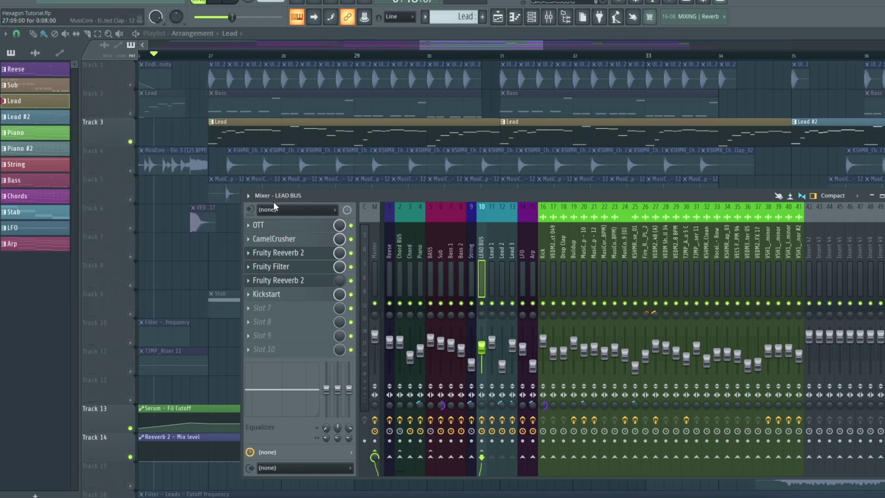
pyautogui.click(281, 239)
pyautogui.click(204, 52)
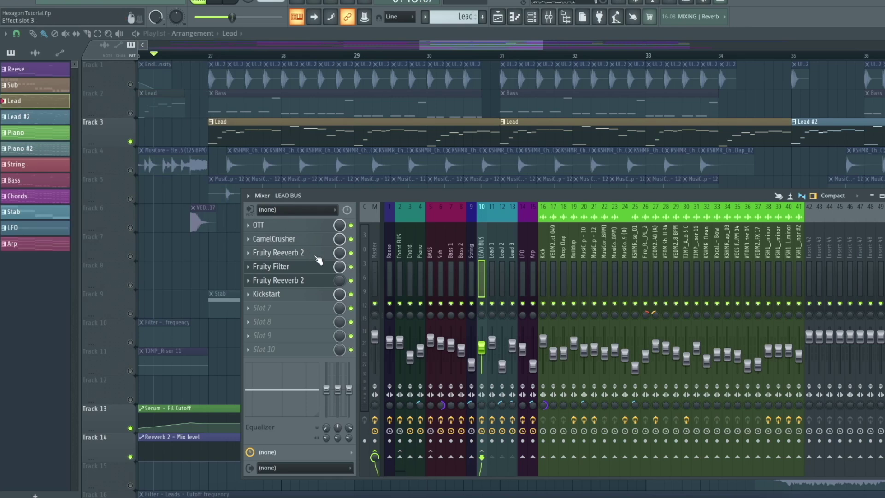
pyautogui.click(316, 255)
pyautogui.click(313, 118)
# Step: Inspect the Fruity Filter and Kickstart effects on the LEAD BUS track
pyautogui.click(314, 268)
pyautogui.moveTo(216, 119); pyautogui.dragTo(421, 145)
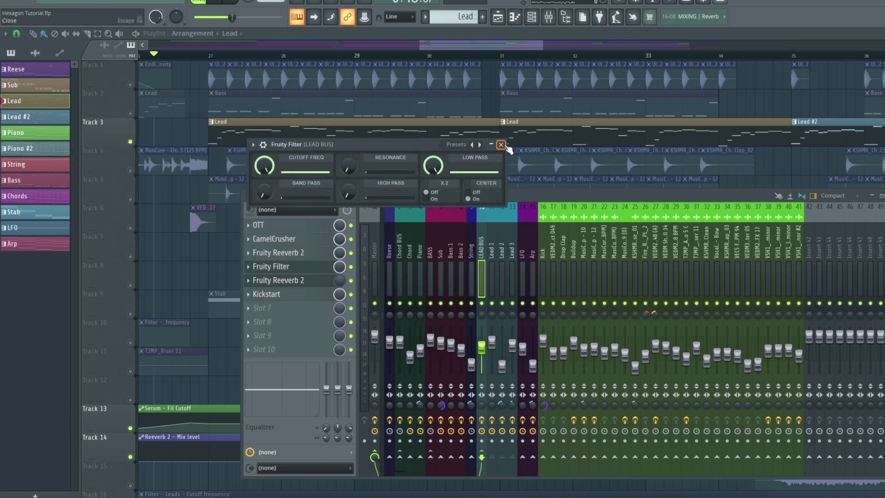
pyautogui.click(502, 145)
pyautogui.click(317, 298)
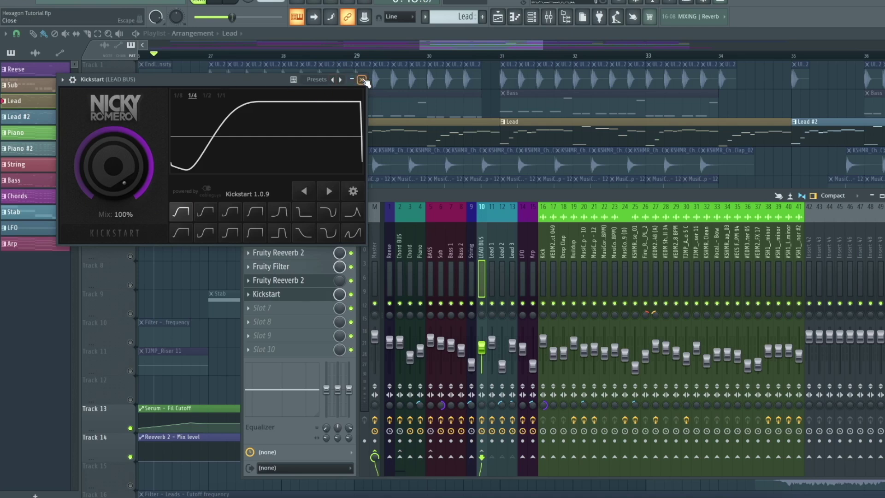
pyautogui.click(361, 80)
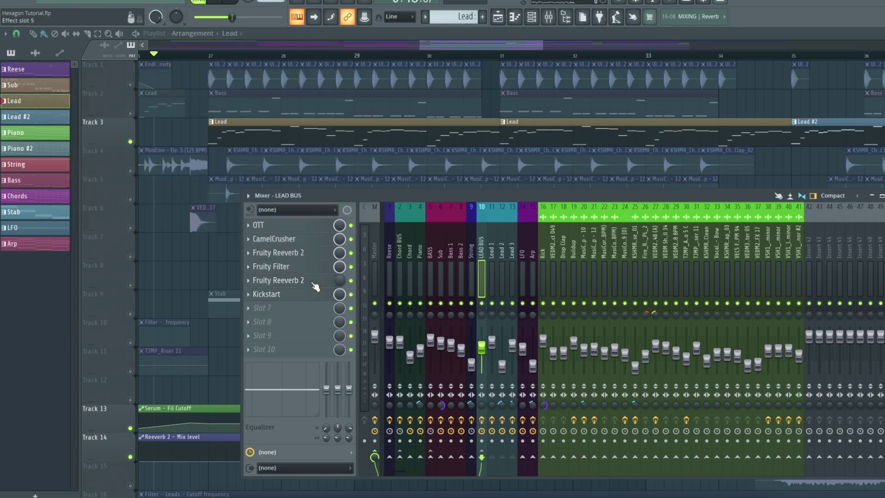
# Step: Inspect the second Fruity Reeverb 2 on LEAD BUS and its mix level's link to the Reeverb 2 - Mix level controller
pyautogui.click(313, 282)
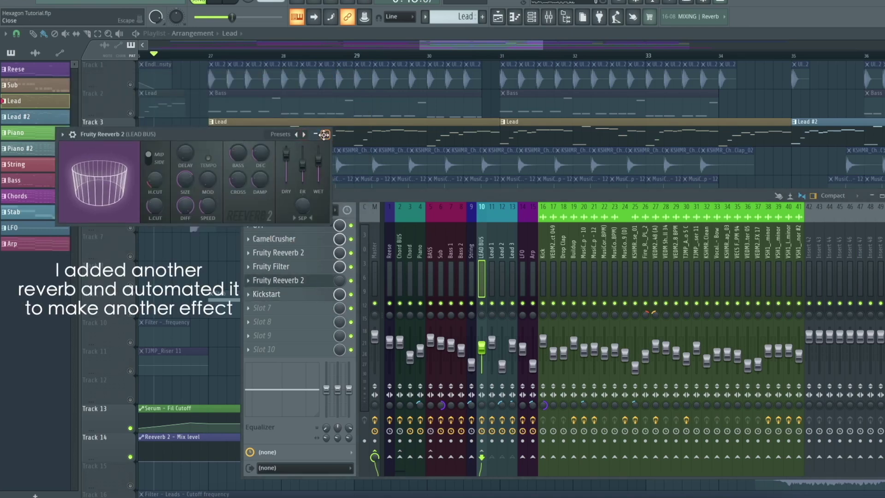
pyautogui.click(316, 135)
pyautogui.rightClick(340, 281)
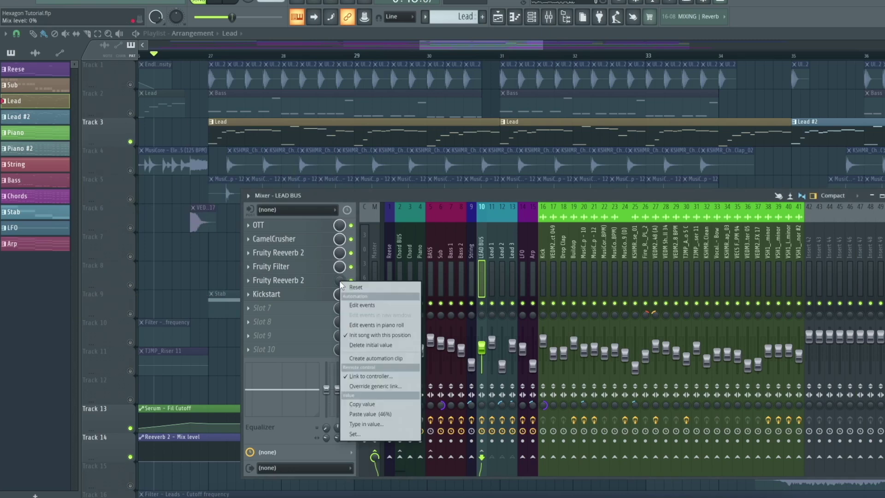
pyautogui.click(379, 376)
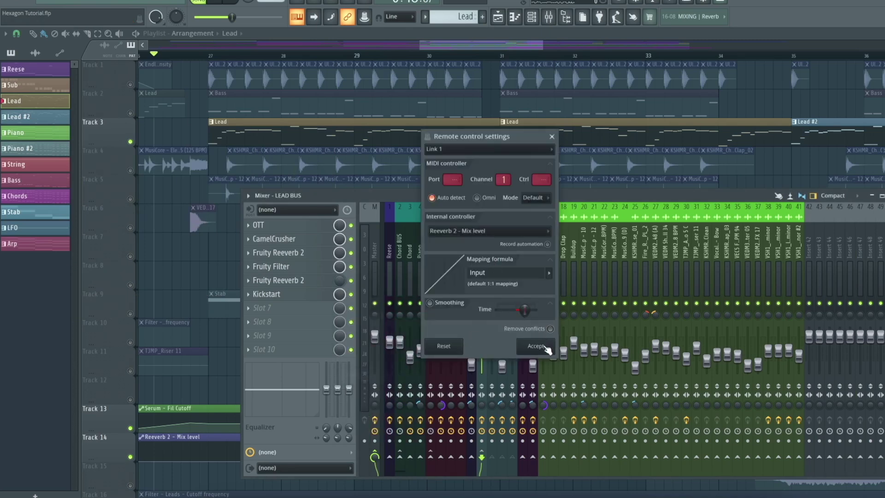
pyautogui.click(536, 345)
# Step: Play the lead with its Reeverb 2 - Mix level automation from bar 27, followed by the Lead #2 clips from bar 35
pyautogui.press('F9')
pyautogui.scroll(-3, 310, 295)
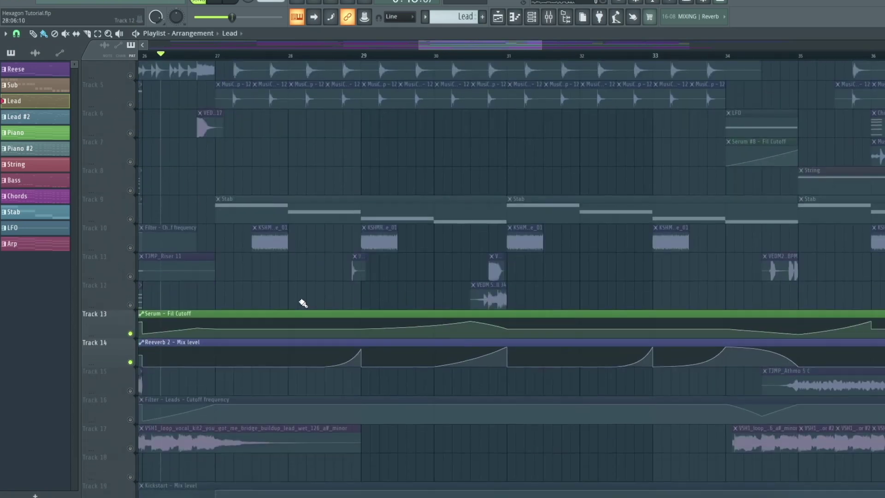
pyautogui.click(217, 56)
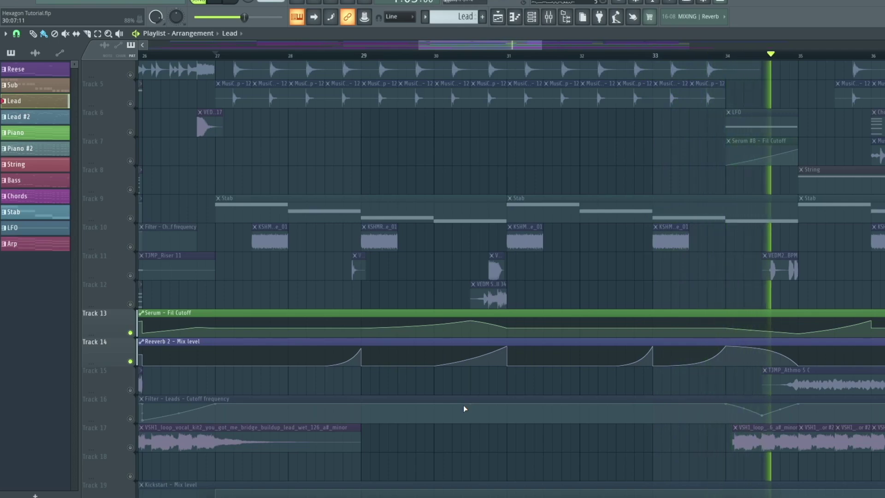
pyautogui.press('space')
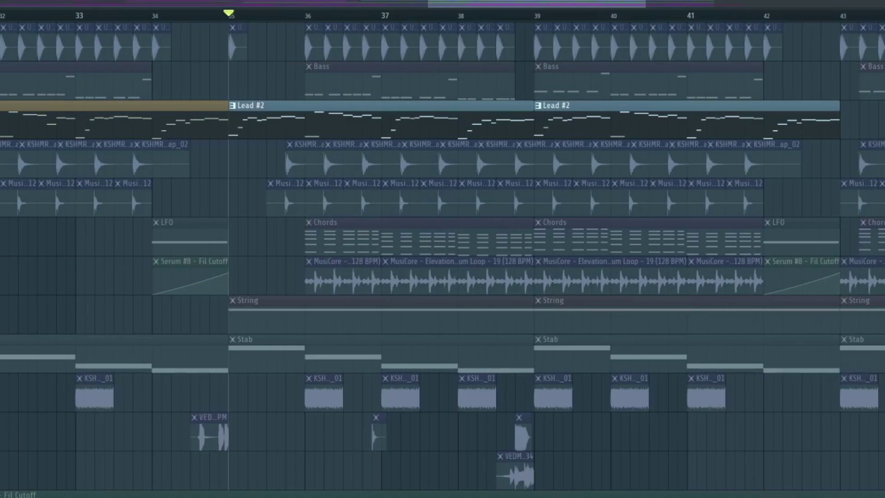
pyautogui.press('space')
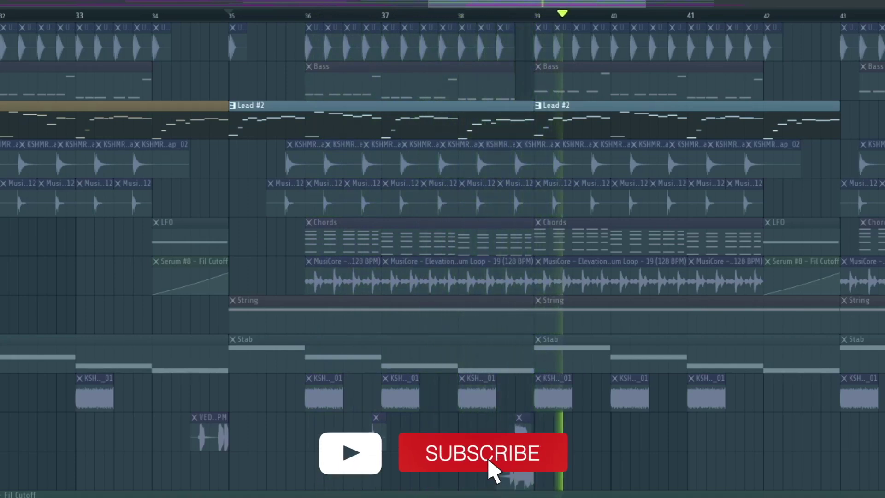
pyautogui.press('space')
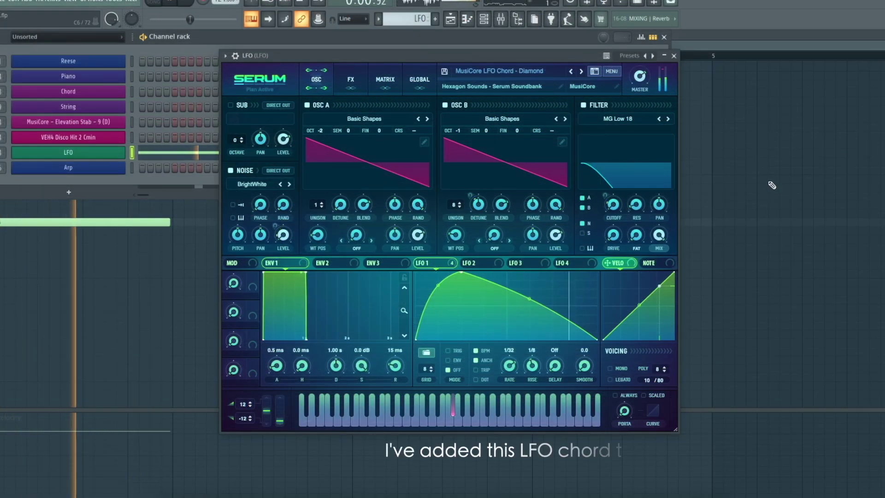
# Step: Raise the filter cutoff in the LFO channel's MusiCore LFO Chord - Diamond Serum and play the automated LFO clip from bar 34
pyautogui.press('space')
pyautogui.moveTo(613, 203); pyautogui.dragTo(641, 132)
pyautogui.press('space')
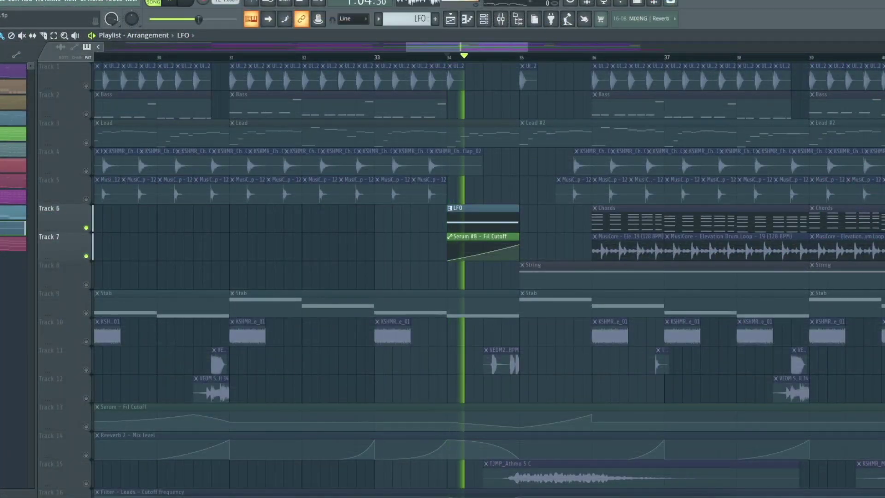
pyautogui.press('space')
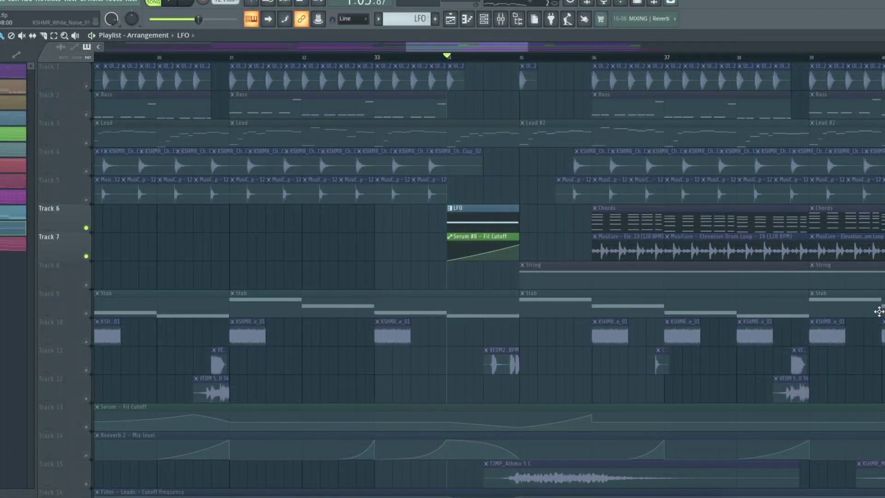
# Step: Inspect the Fruity parametric EQ 2 and CamelCrusher effects on the LFO mixer track
pyautogui.click(501, 18)
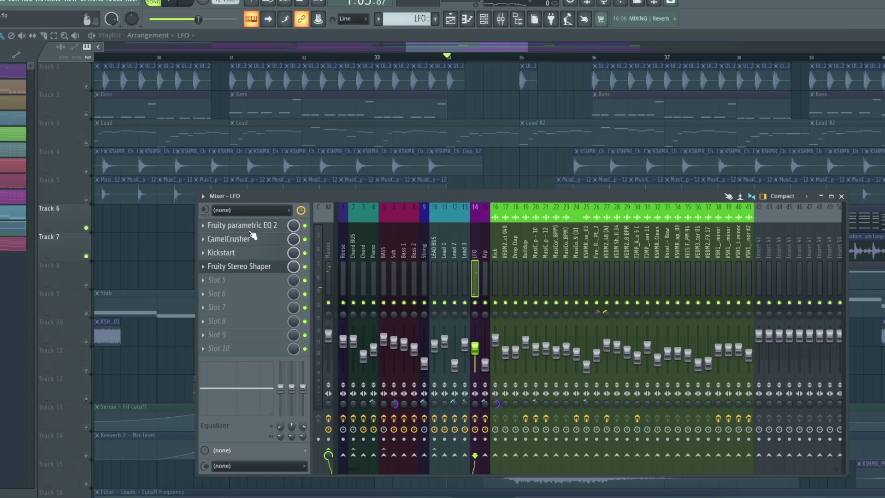
pyautogui.click(252, 229)
pyautogui.moveTo(152, 95); pyautogui.dragTo(305, 187)
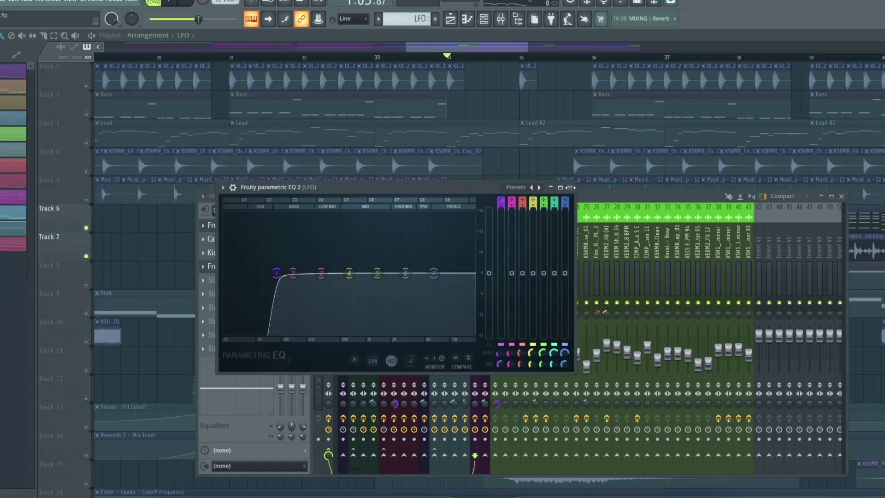
pyautogui.click(269, 257)
pyautogui.click(262, 242)
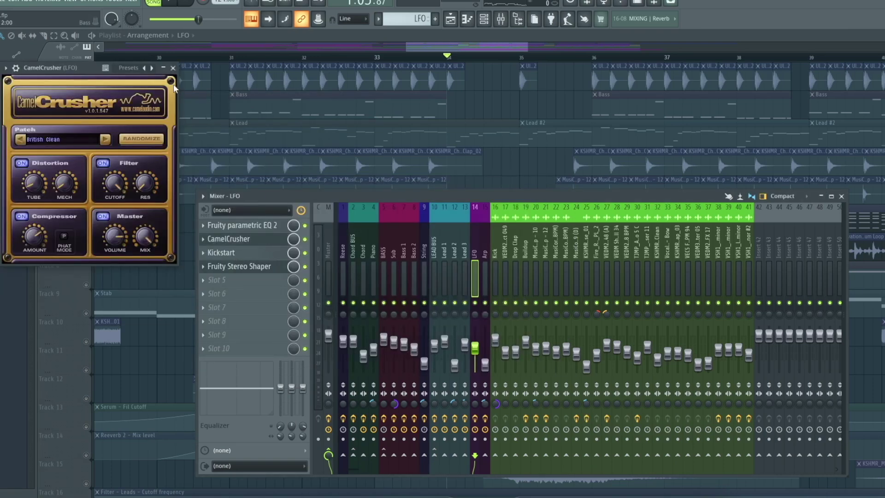
pyautogui.click(174, 68)
# Step: Inspect the Kickstart and Fruity Stereo Shaper effects on the LFO mixer track, and play the arrangement from the LFO clip at bar 34
pyautogui.click(266, 253)
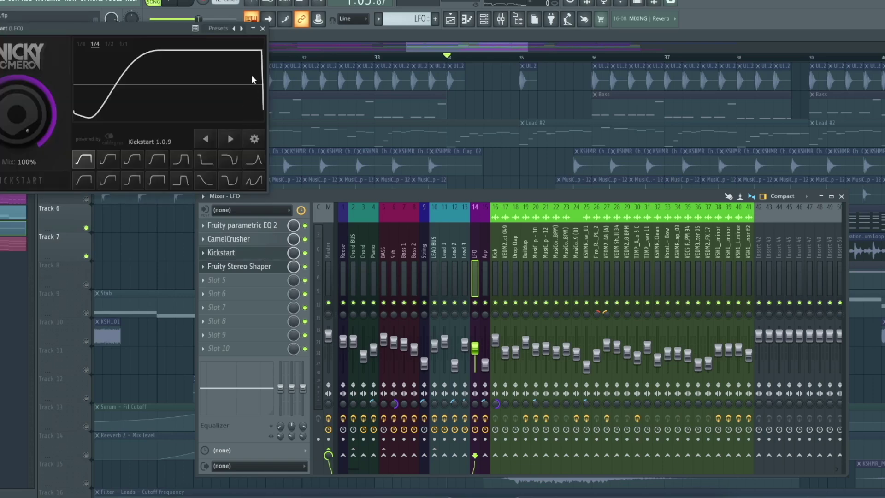
pyautogui.click(263, 28)
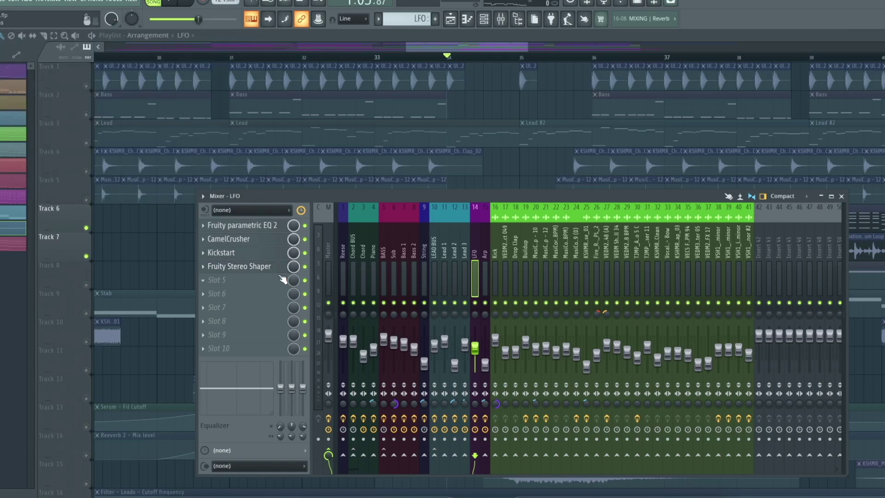
pyautogui.click(283, 271)
pyautogui.moveTo(54, 108); pyautogui.dragTo(459, 207)
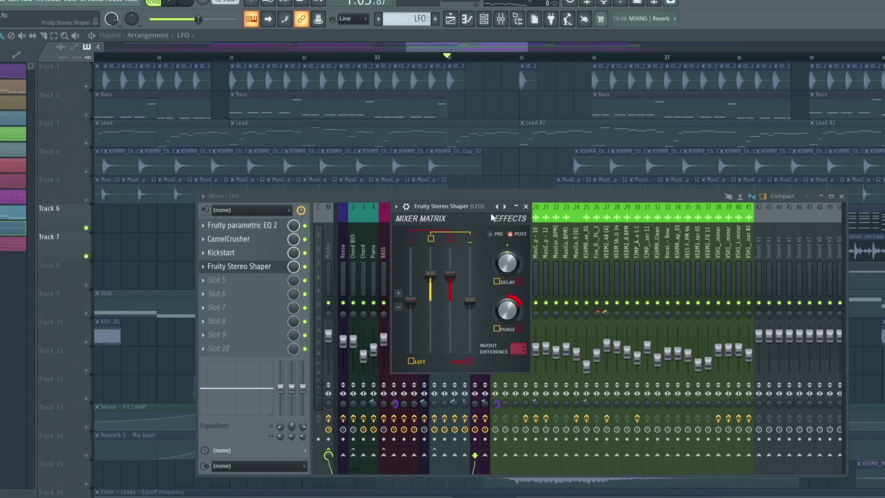
pyautogui.click(525, 207)
pyautogui.press('F9')
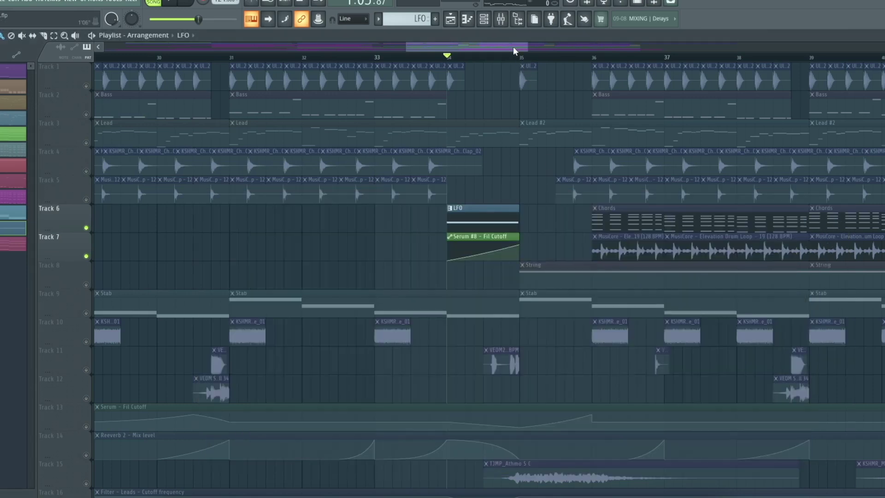
pyautogui.press('space')
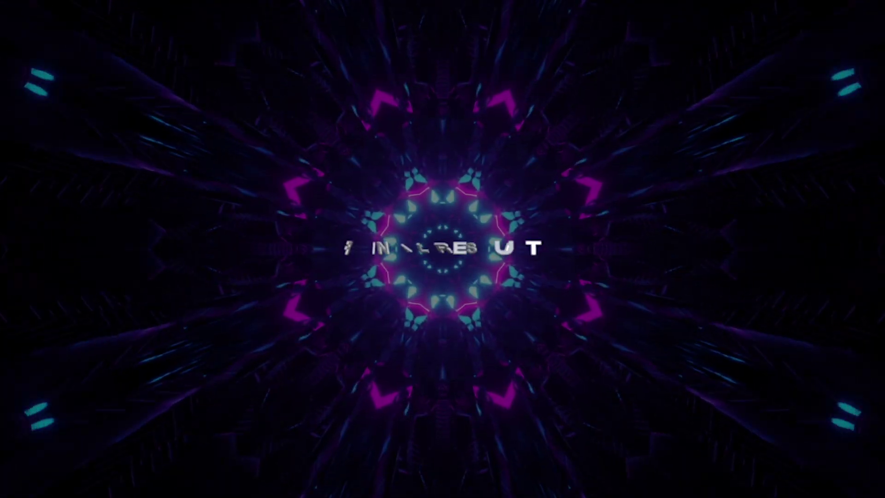